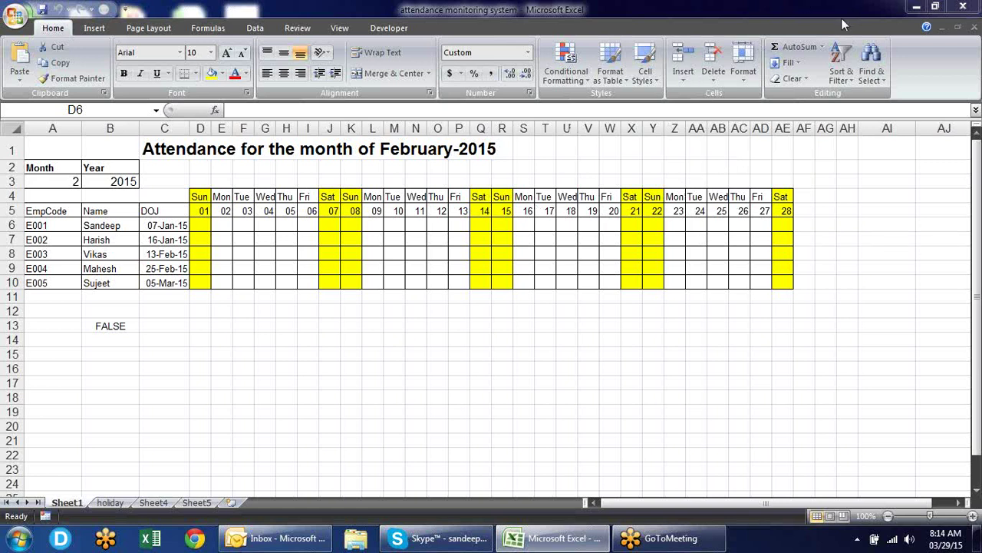
Check the first employee's joining date in C6 and select D6 for the attendance formula.
left_click(862, 84)
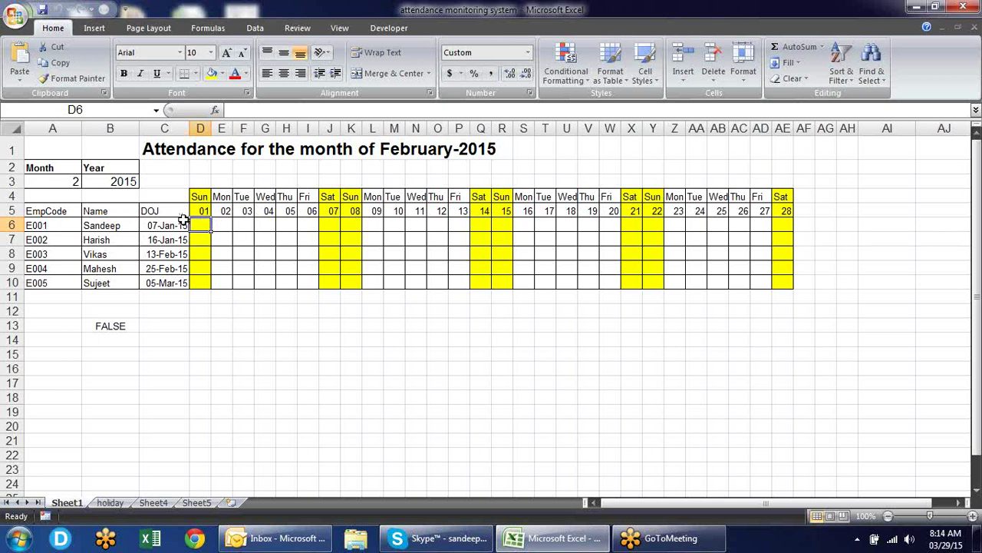
left_click(166, 225)
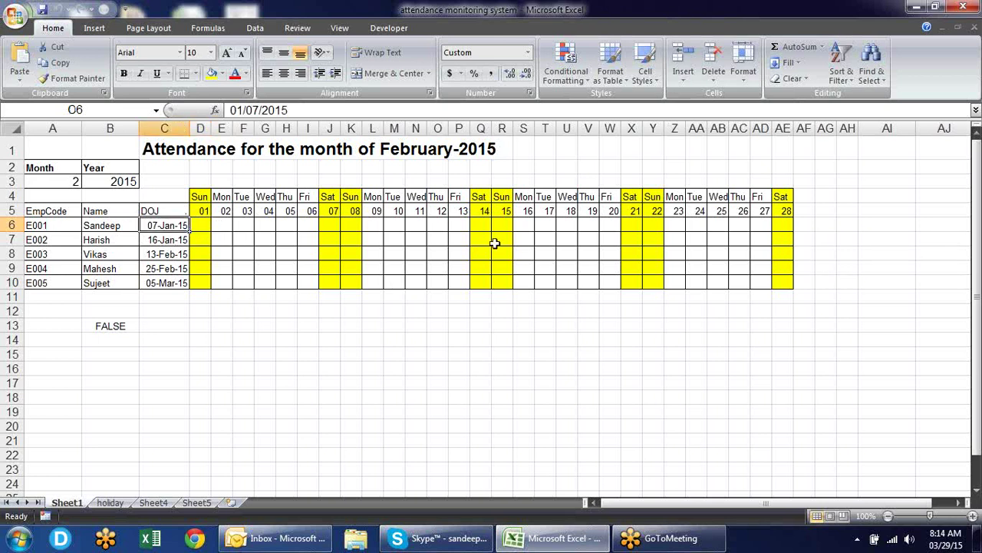
left_click(458, 225)
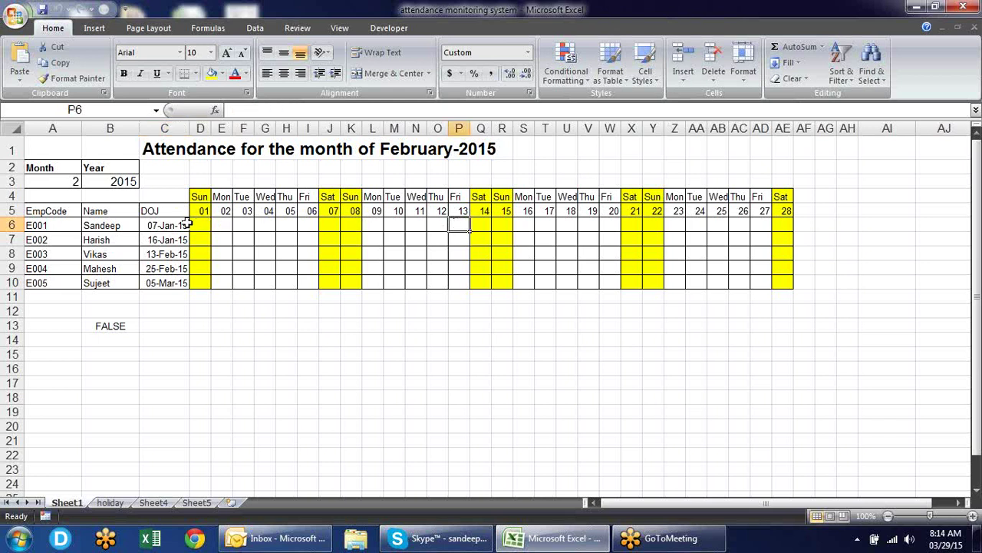
left_click(186, 225)
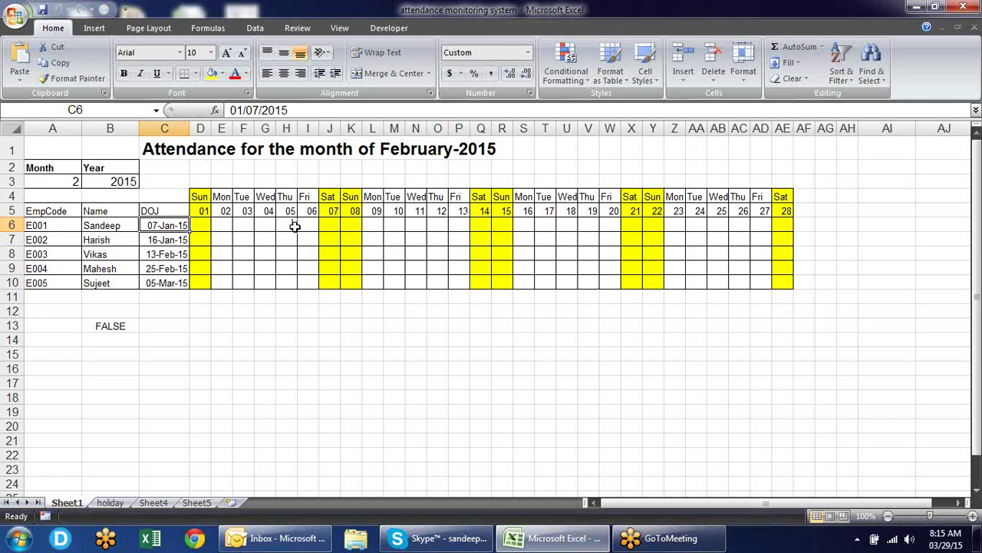
left_click(203, 223)
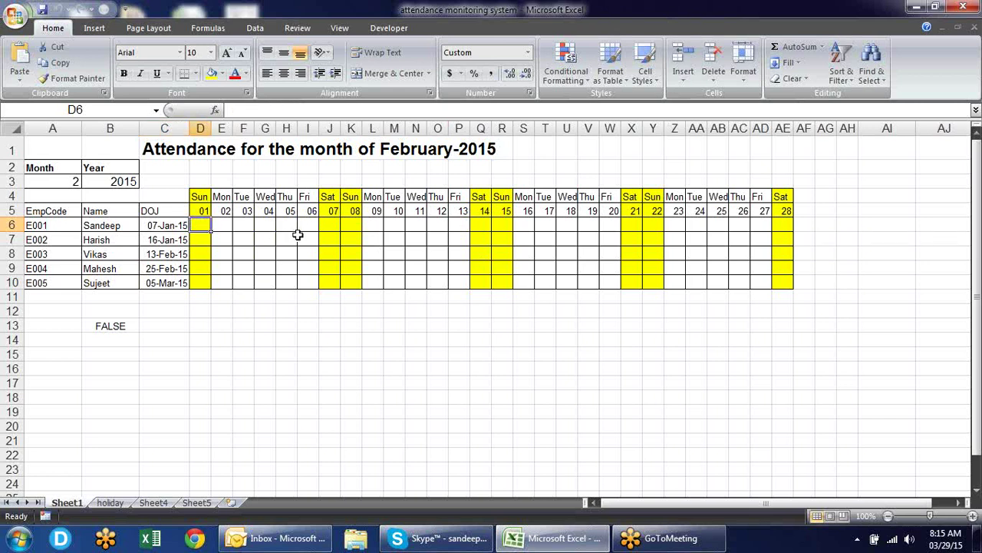
Start D6's formula as =IF($C6>D$5 with mixed references, then reset the condition to D5.
type("=")
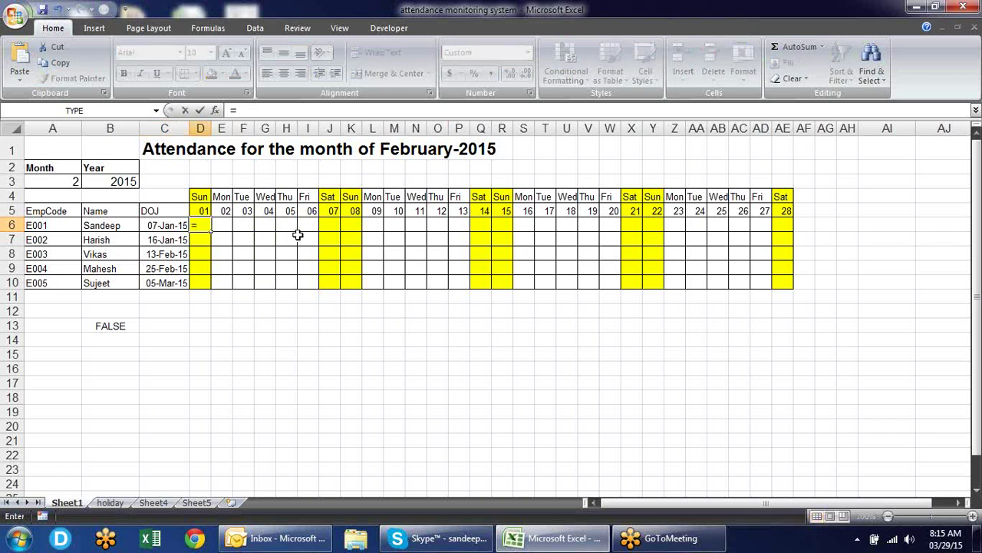
type("IF(")
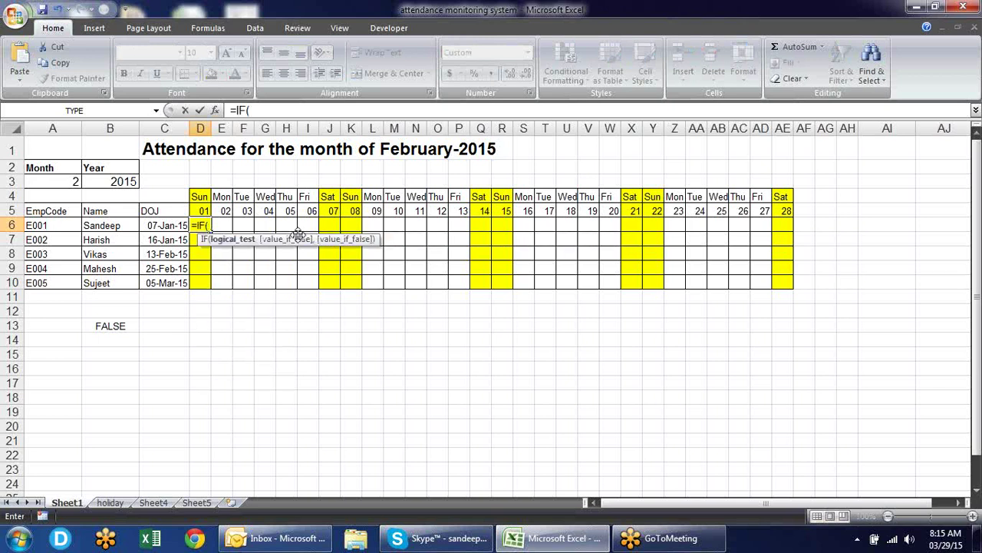
key("Left")
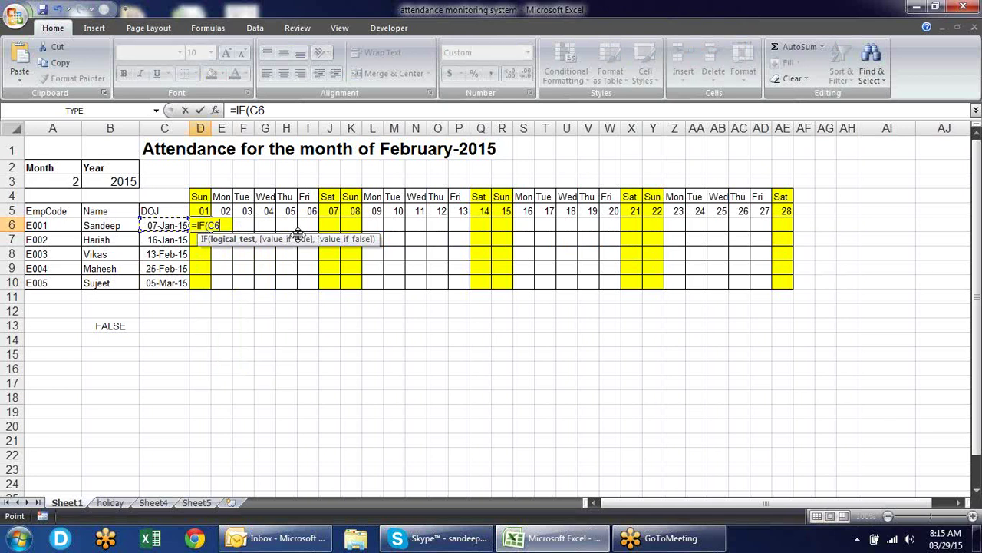
type(">")
left_click(206, 210)
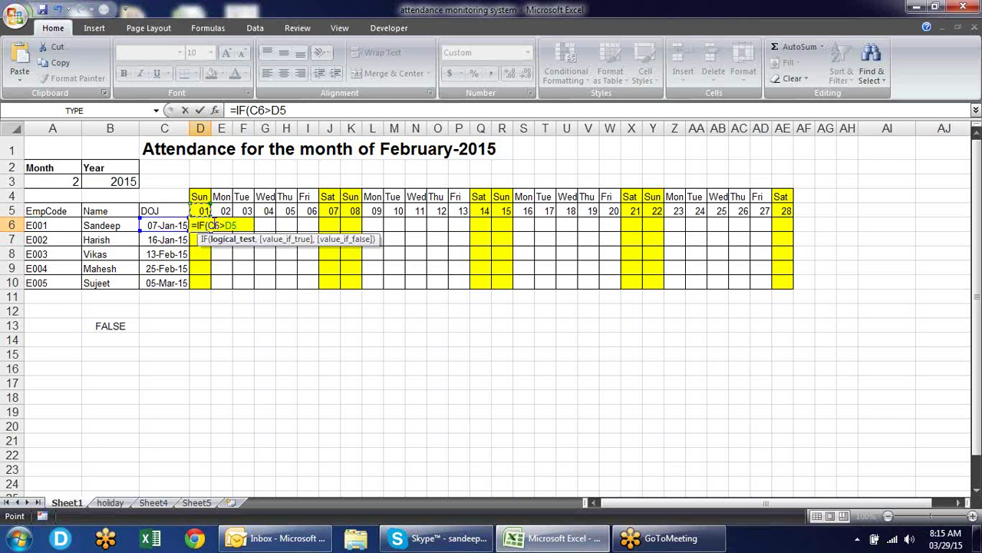
left_click(212, 226)
type("$")
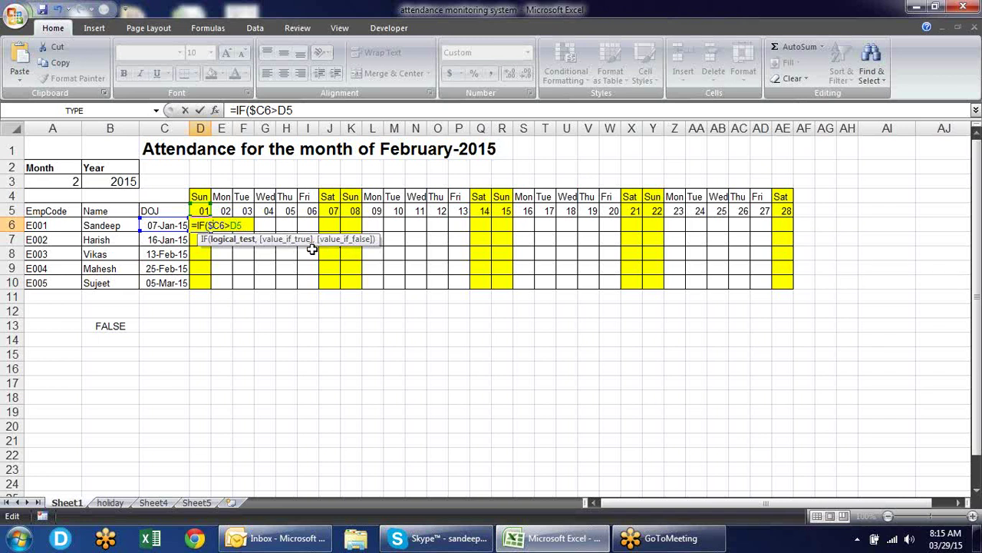
key("F4")
key("F4")
left_click_drag(250, 225, 208, 225)
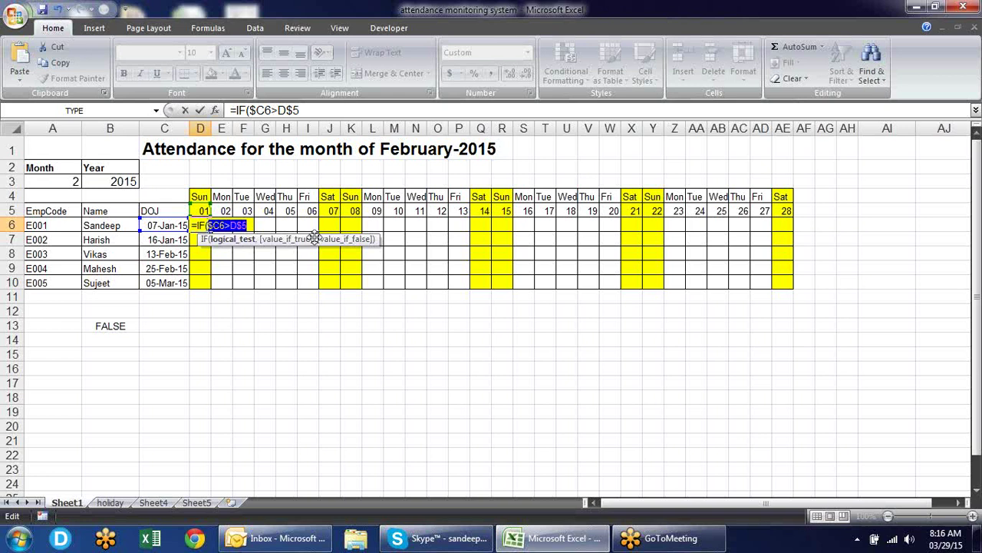
left_click(196, 211)
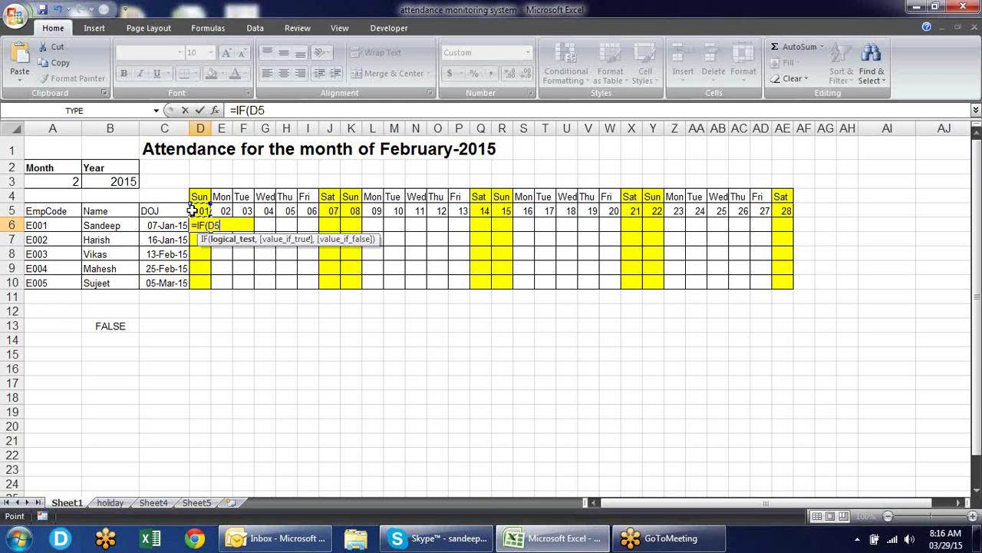
Rebuild the IF test in D6 so it compares joining date C6 against day D5.
type(">")
left_click(178, 224)
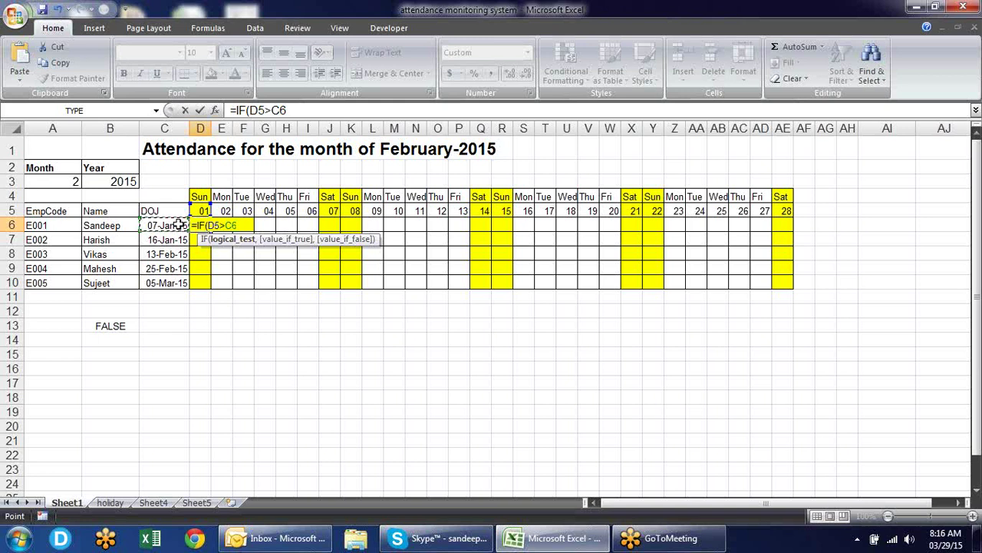
key("BackSpace")
key("BackSpace")
key("BackSpace")
key("BackSpace")
key("BackSpace")
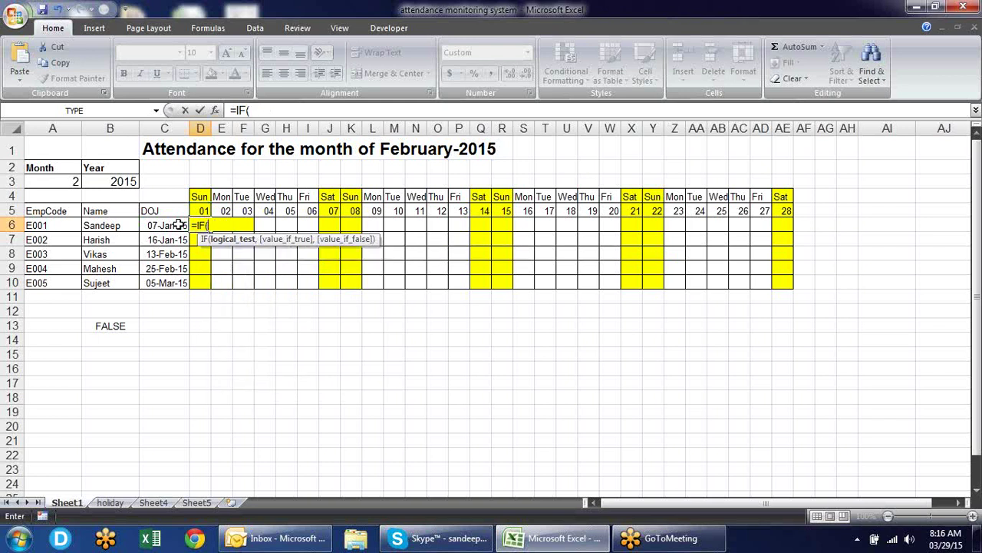
left_click(178, 224)
type(">")
left_click(205, 208)
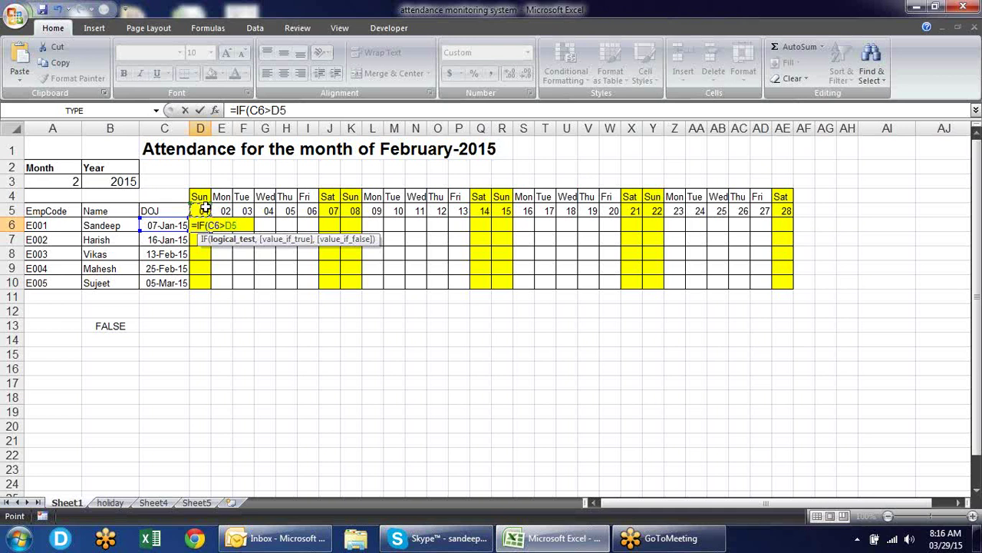
key("F4")
Lock the reference as D$5, add an empty "" true result, and view Sheet5's reference formula.
key("F4")
key("F2")
key("F4")
key("F4")
key("F4")
left_click(249, 225)
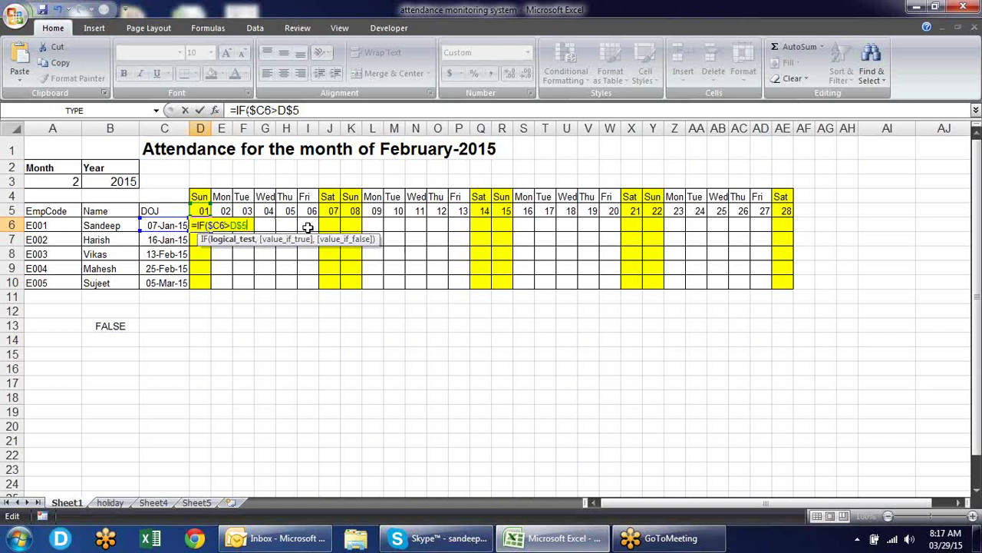
type(",")
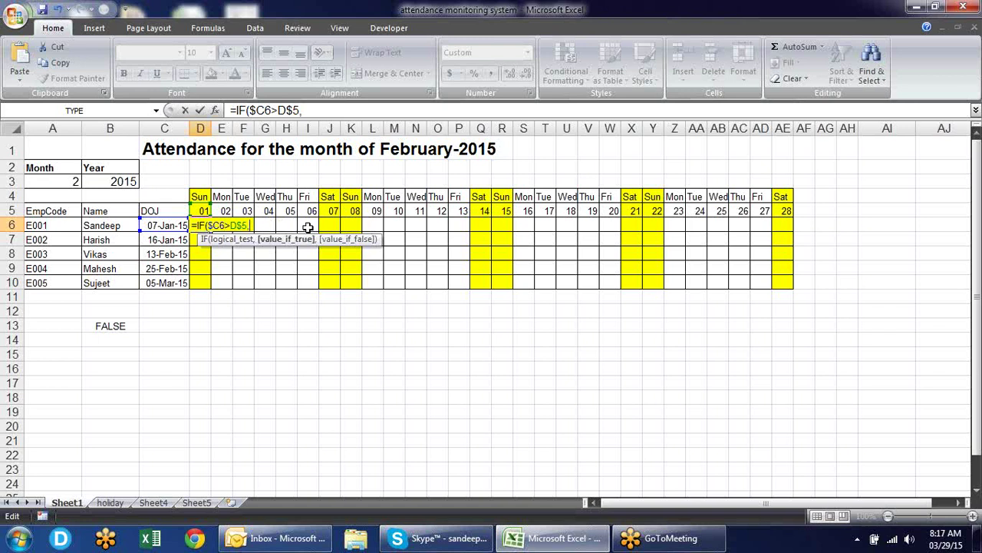
type("\"\"")
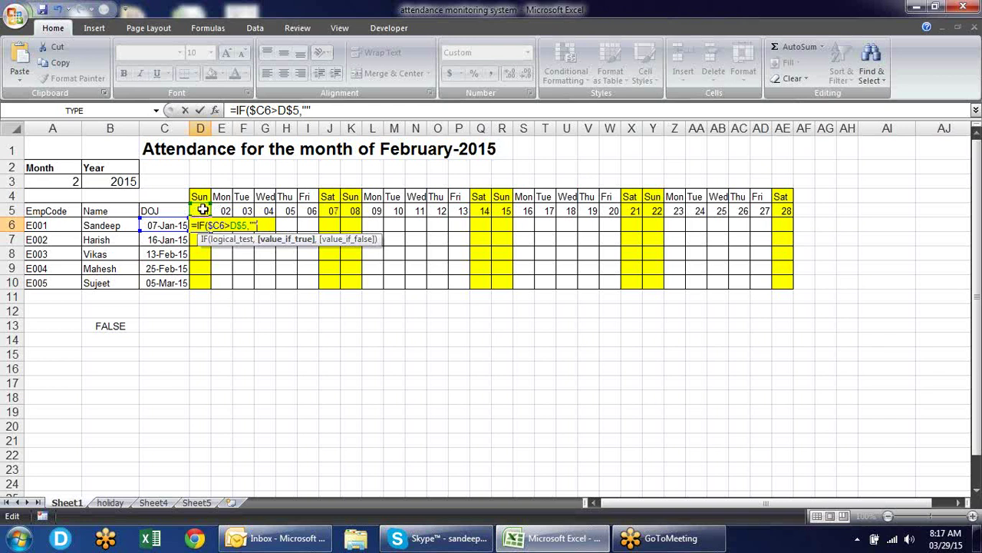
left_click(212, 503)
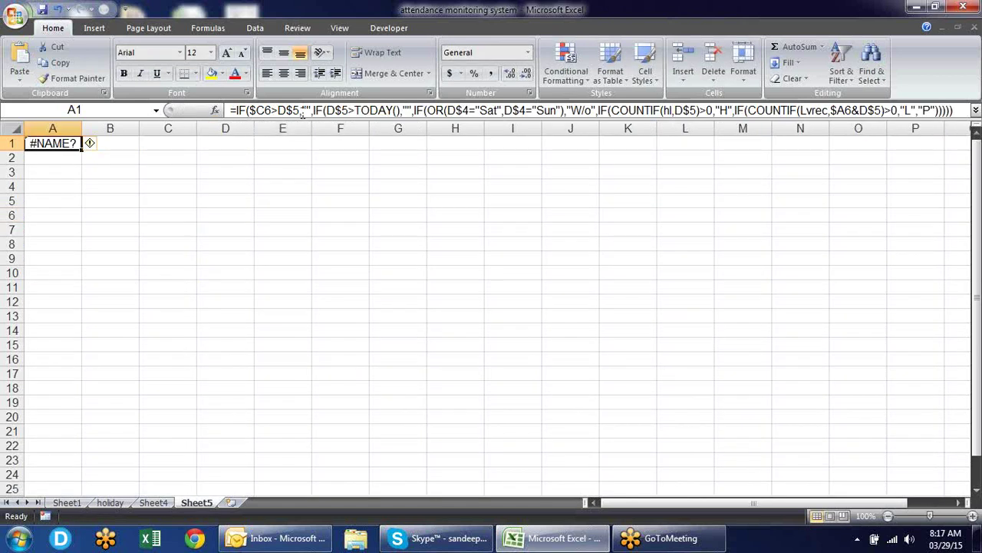
Back on Sheet1, finish D6 as =IF($C6>D$5,"","P") and enter it.
left_click(67, 502)
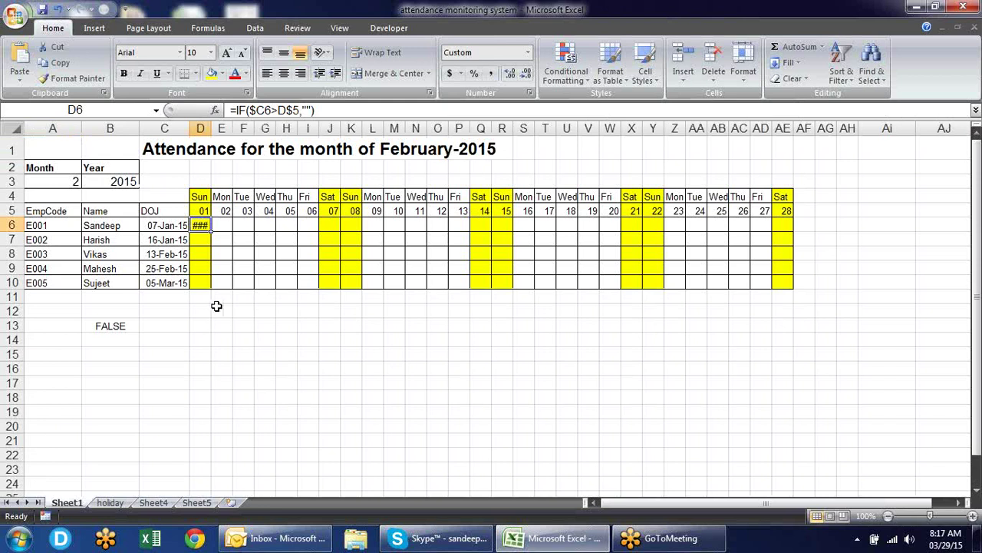
left_click(314, 110)
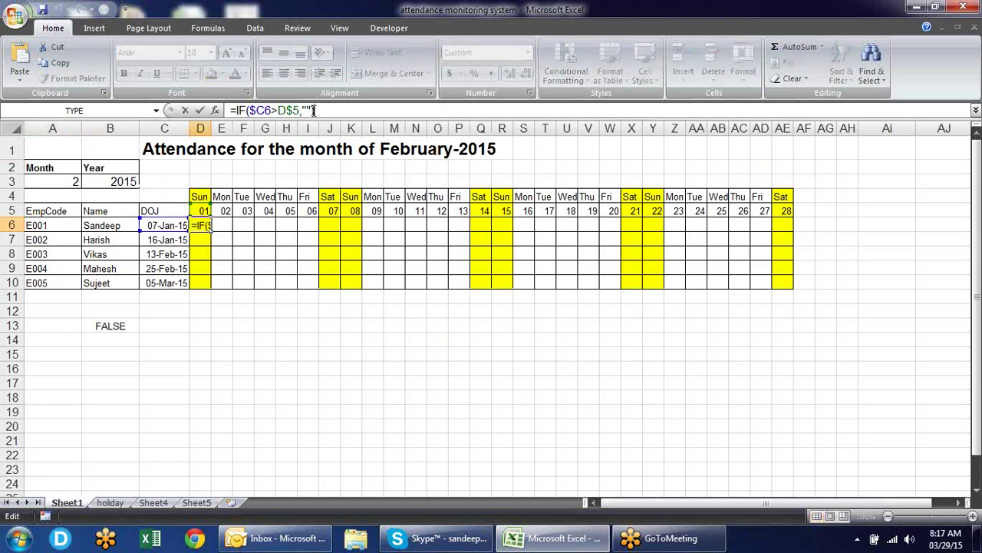
type(")")
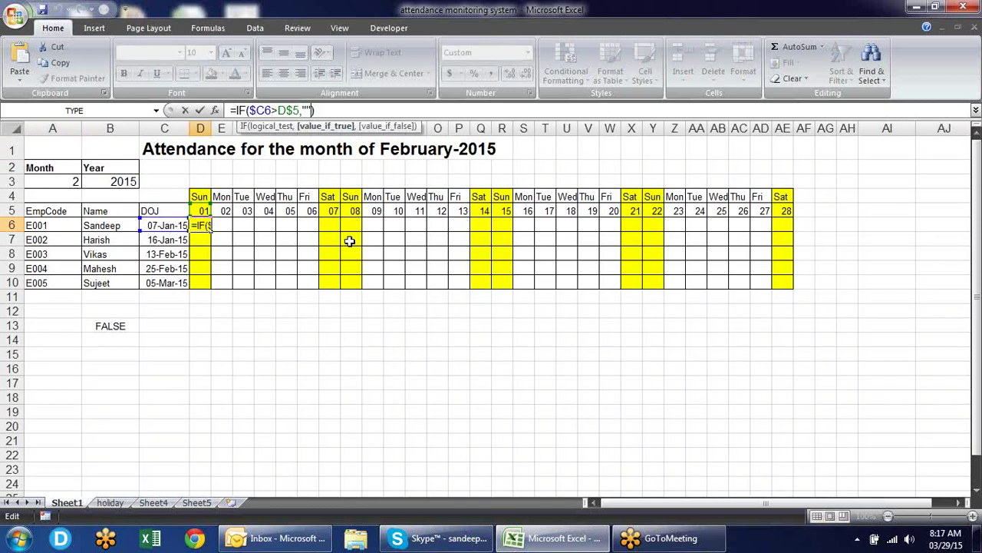
type(",if")
key("Tab")
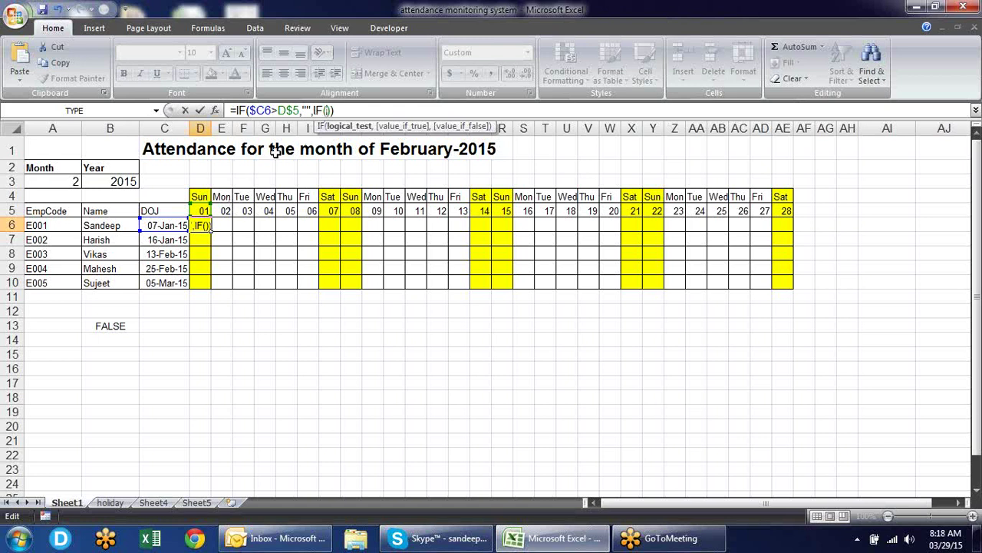
left_click(364, 108)
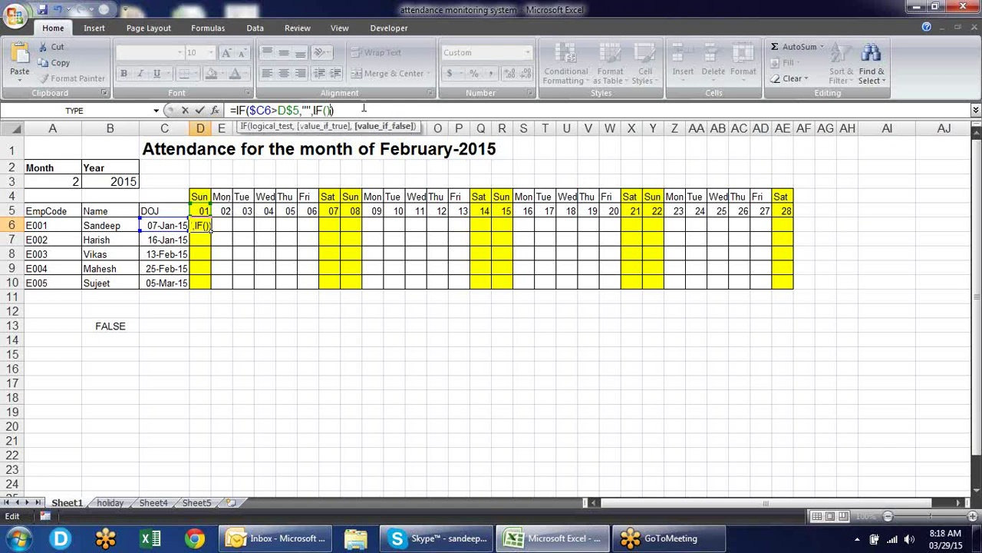
key("BackSpace")
key("BackSpace")
key("BackSpace")
key("BackSpace")
type("\"P\"")
key("Return")
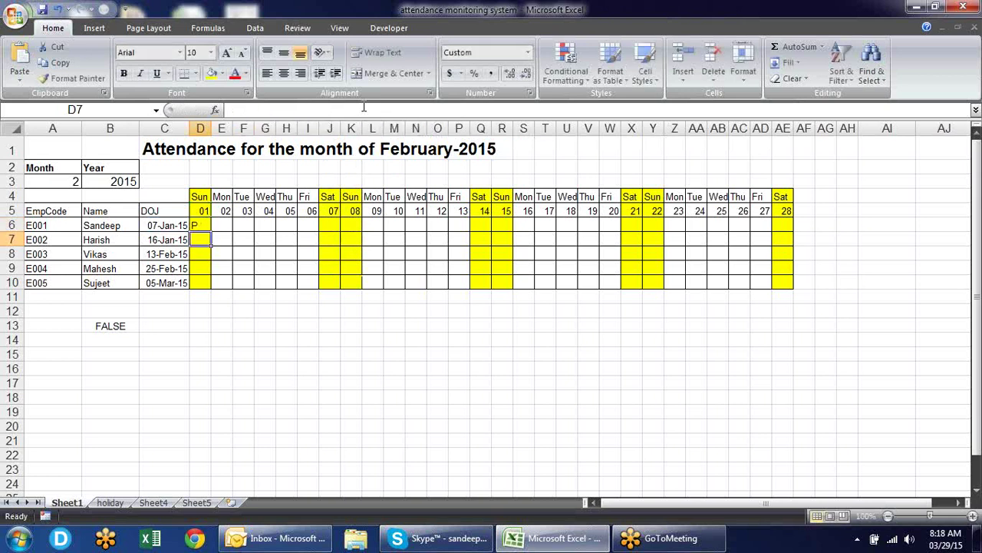
Set the month in A3 to 1 (January) and fill D6's formula across row 6 to AH6.
left_click(73, 178)
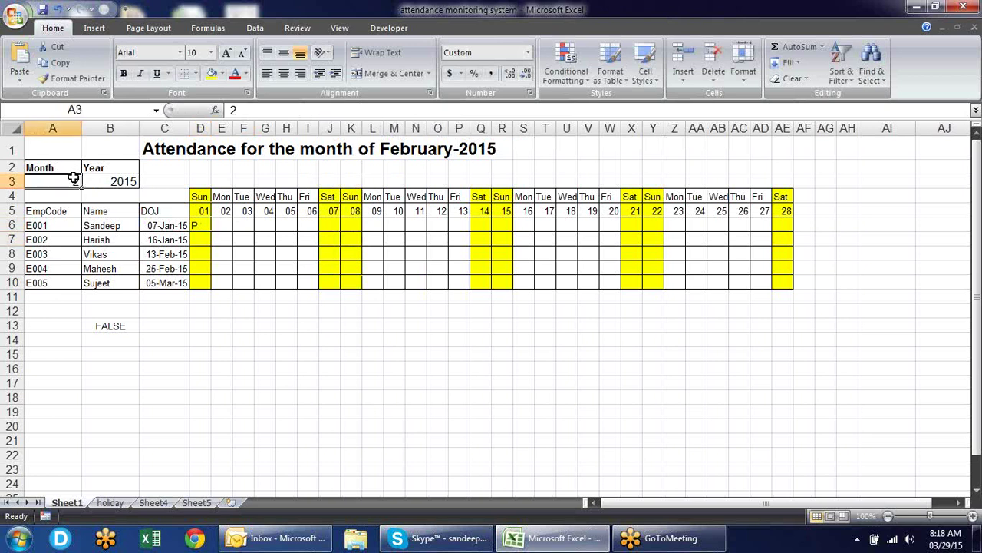
left_click(88, 181)
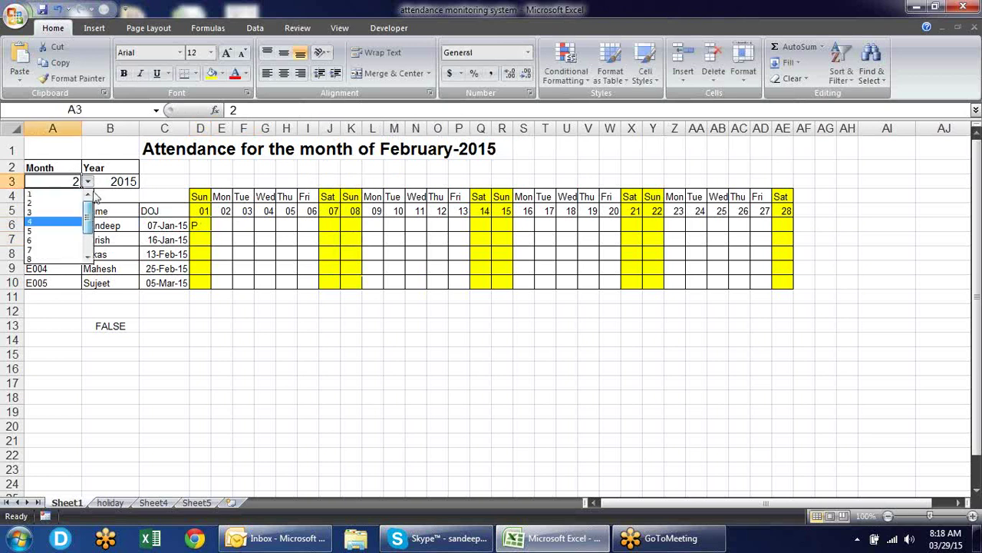
left_click(72, 193)
left_click(202, 225)
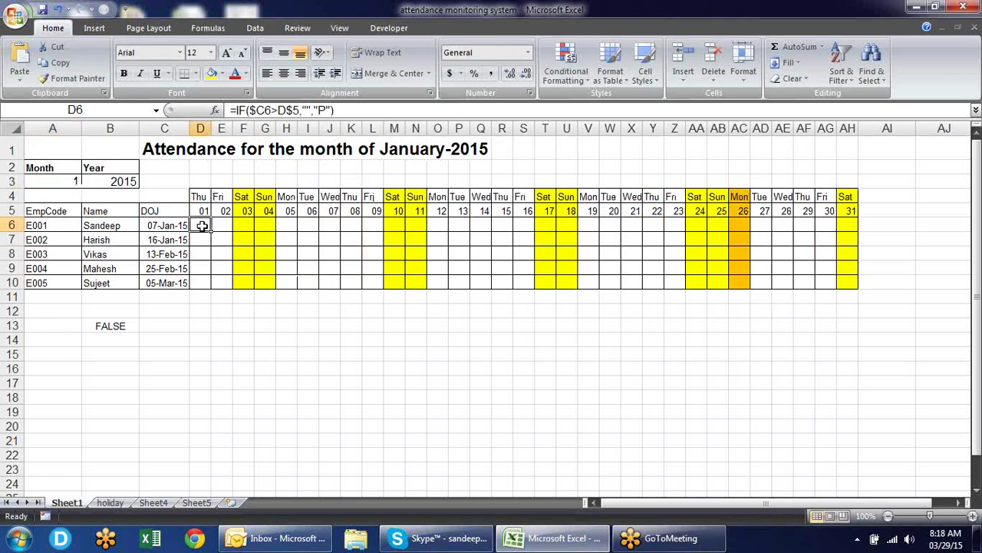
left_click_drag(211, 234, 852, 228)
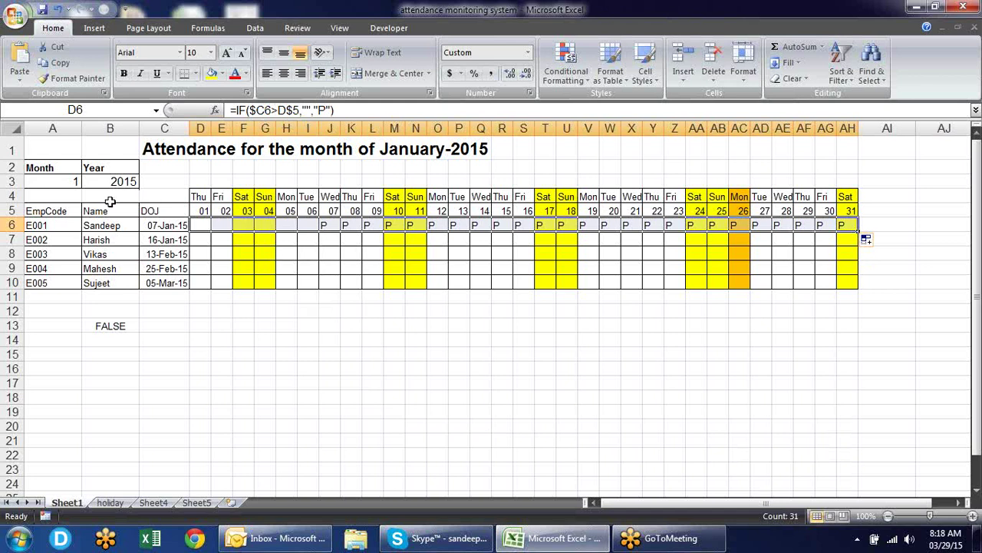
Switch the month to March and reopen D6's formula for editing.
left_click(63, 184)
left_click(87, 181)
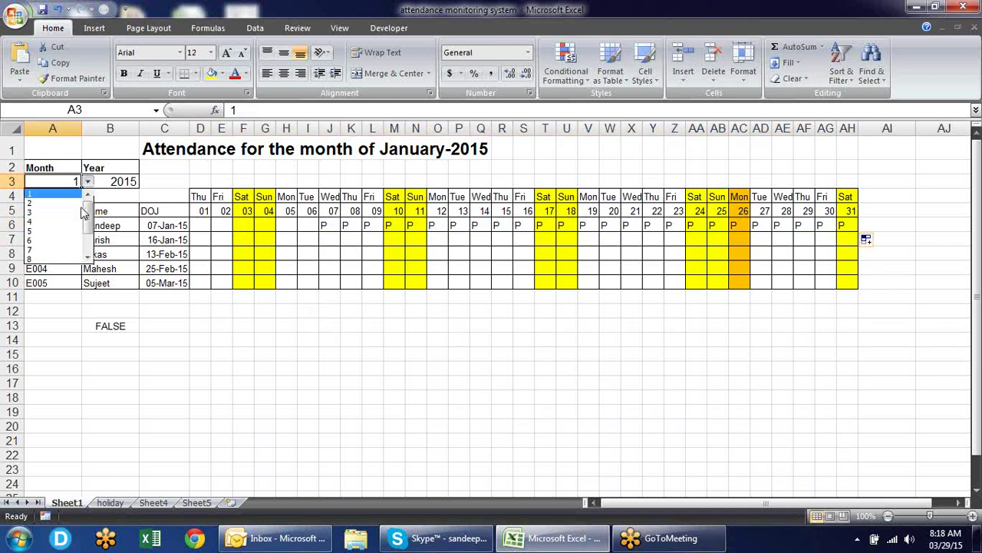
left_click(66, 215)
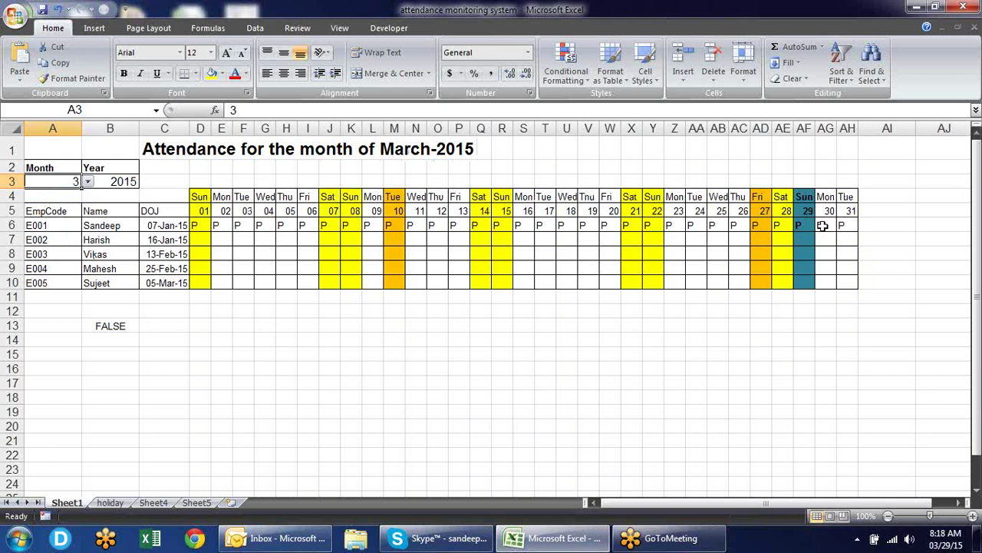
left_click(202, 226)
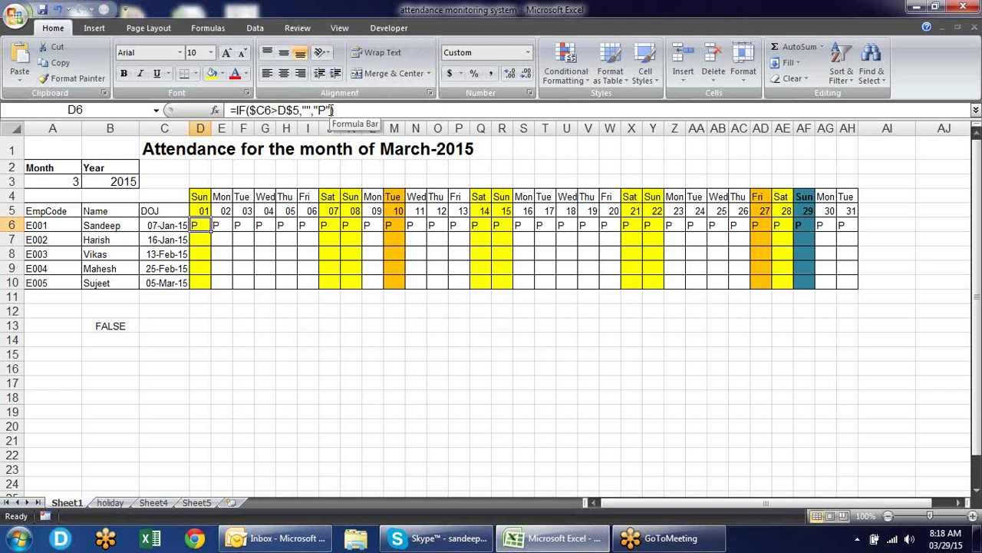
left_click(332, 110)
Replace D6's final "P" with a nested IF(D5>TODAY(),"","P") so future days stay blank.
key("BackSpace")
key("BackSpace")
key("BackSpace")
key("BackSpace")
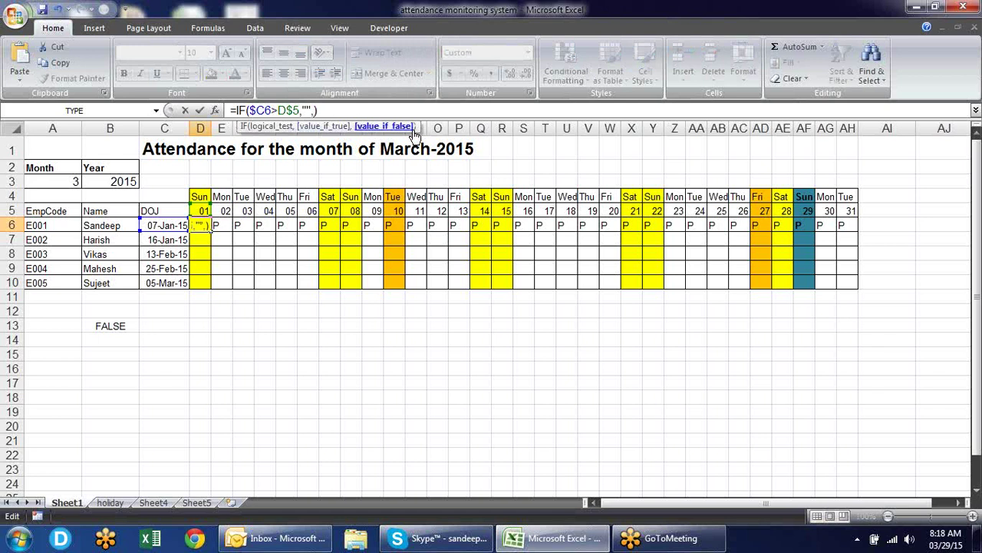
type("if")
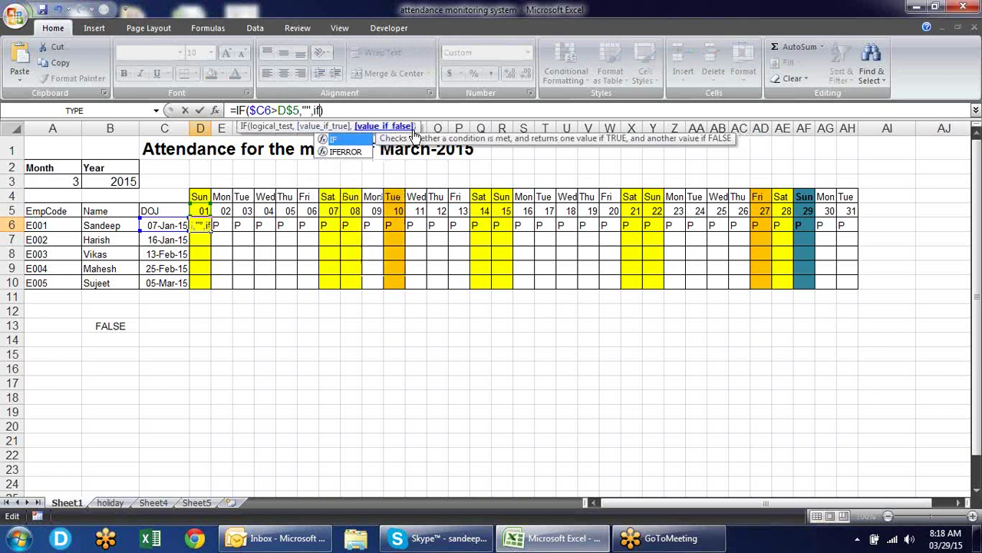
key("Tab")
type("tod")
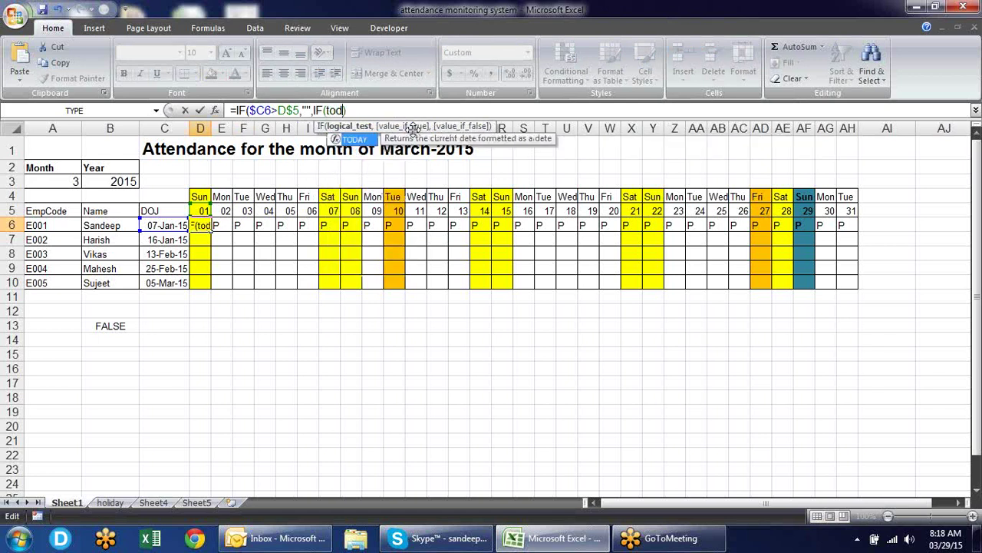
key("BackSpace")
key("BackSpace")
key("BackSpace")
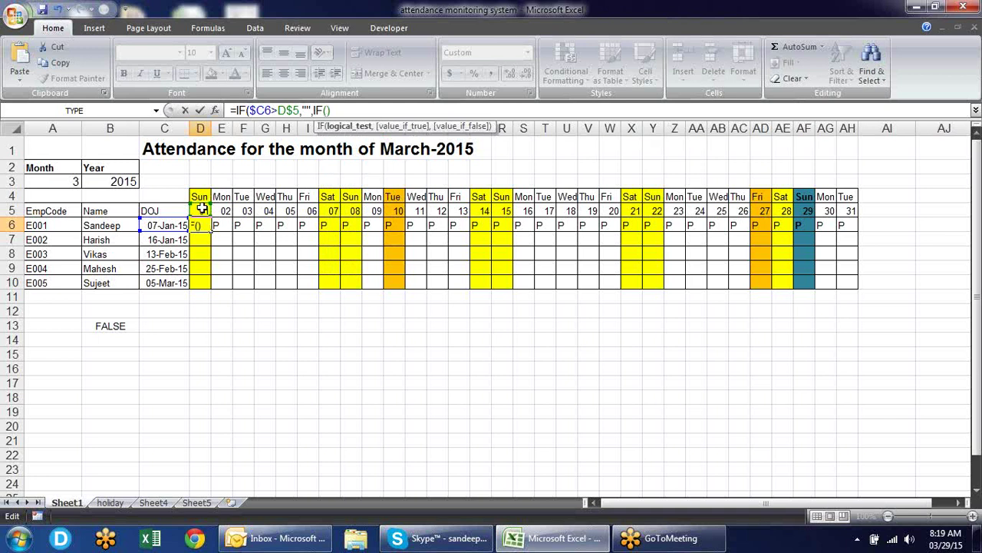
left_click(201, 209)
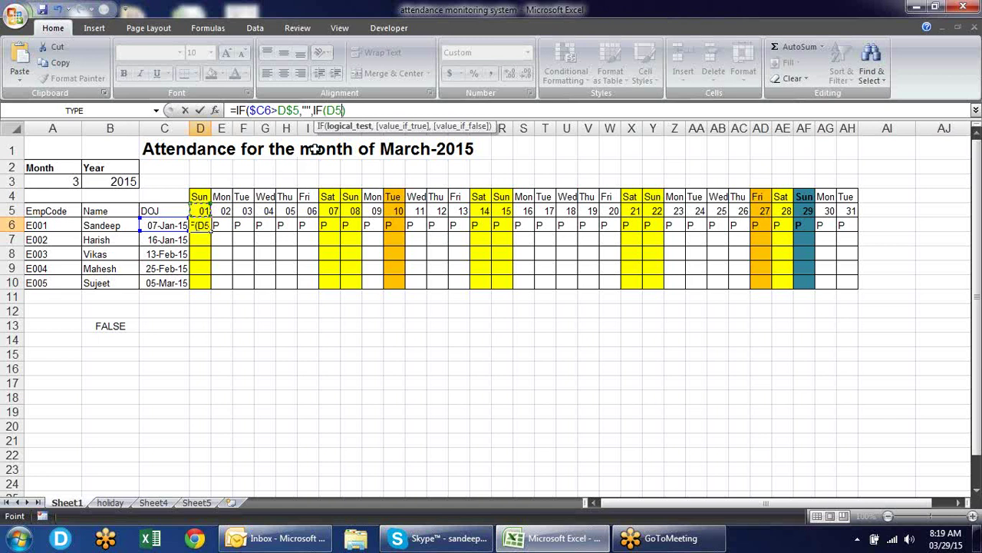
type(">to")
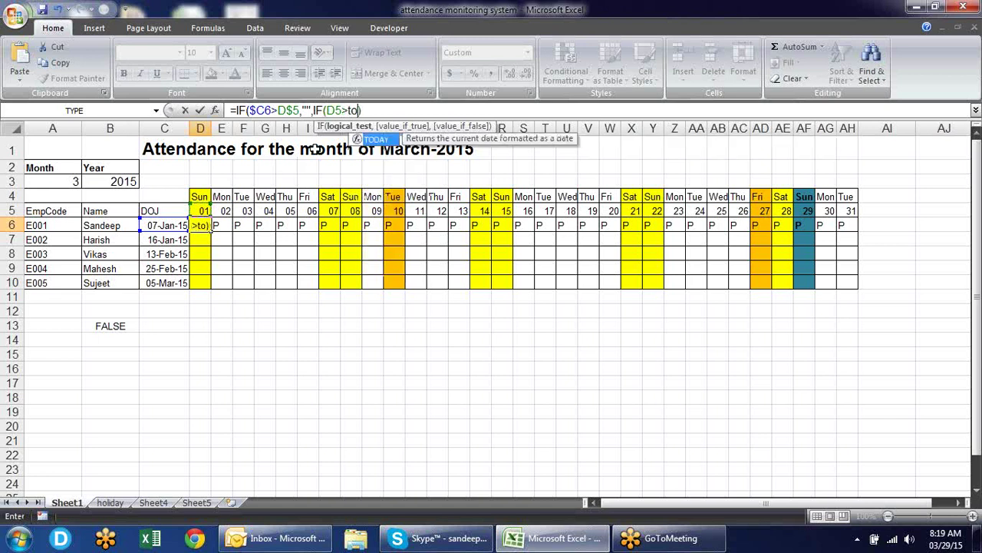
key("Tab")
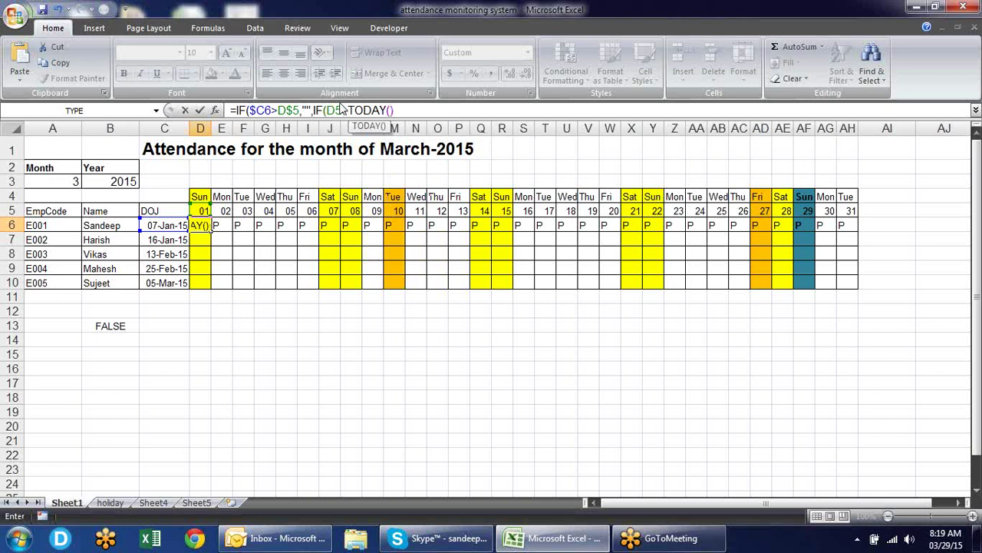
type(")")
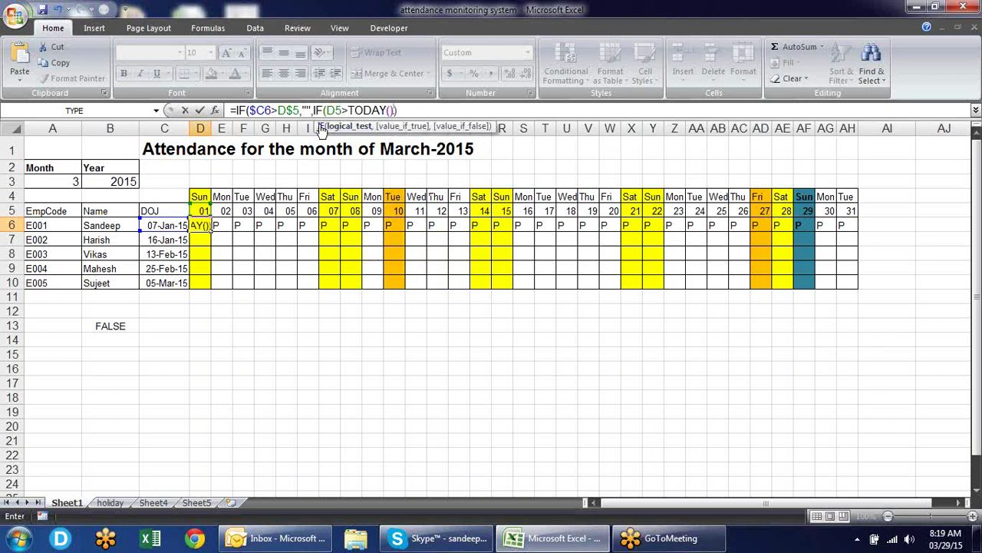
type(",\"\"")
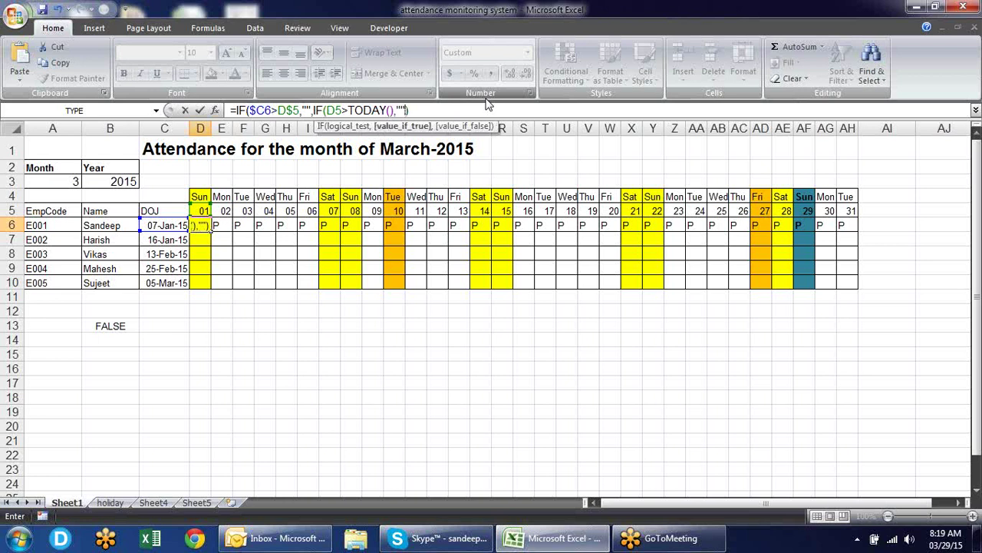
type(",")
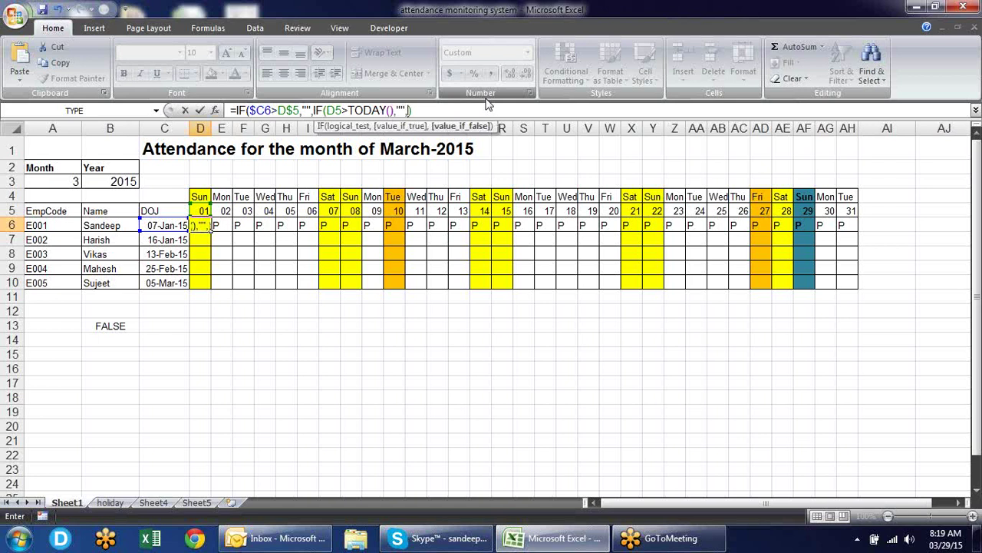
type("\"P\")")
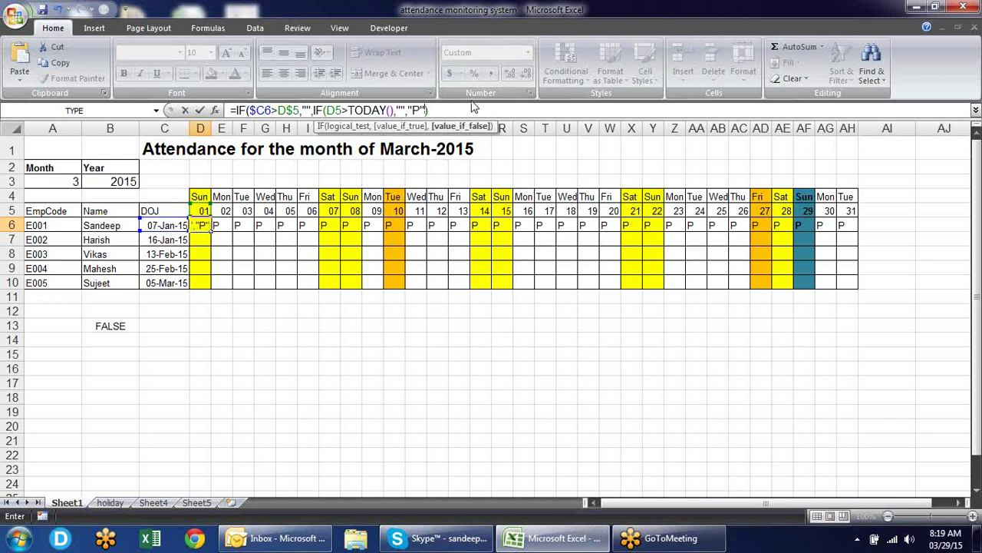
Lock the reference as D$5, enter the corrected formula, and fill it across to AH6.
left_click(343, 110)
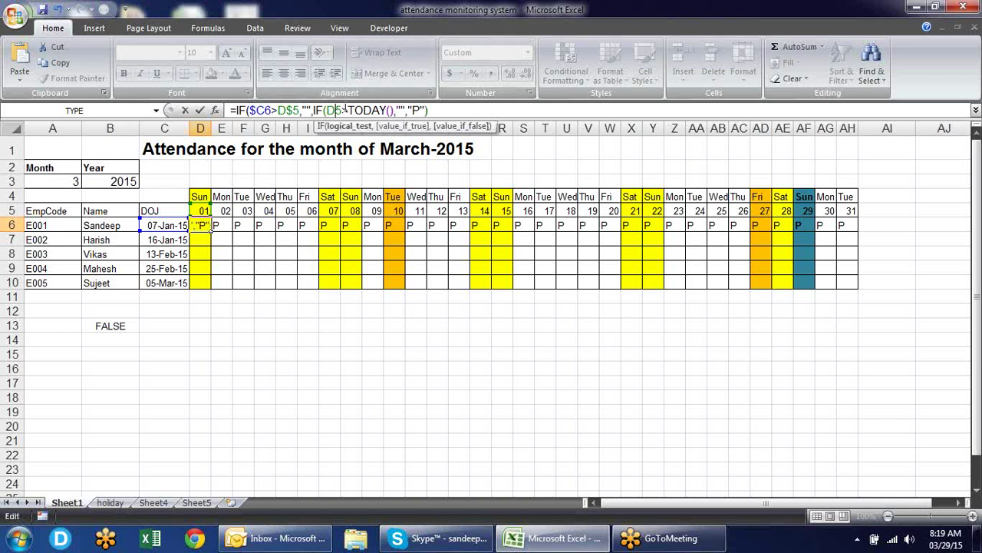
type("$")
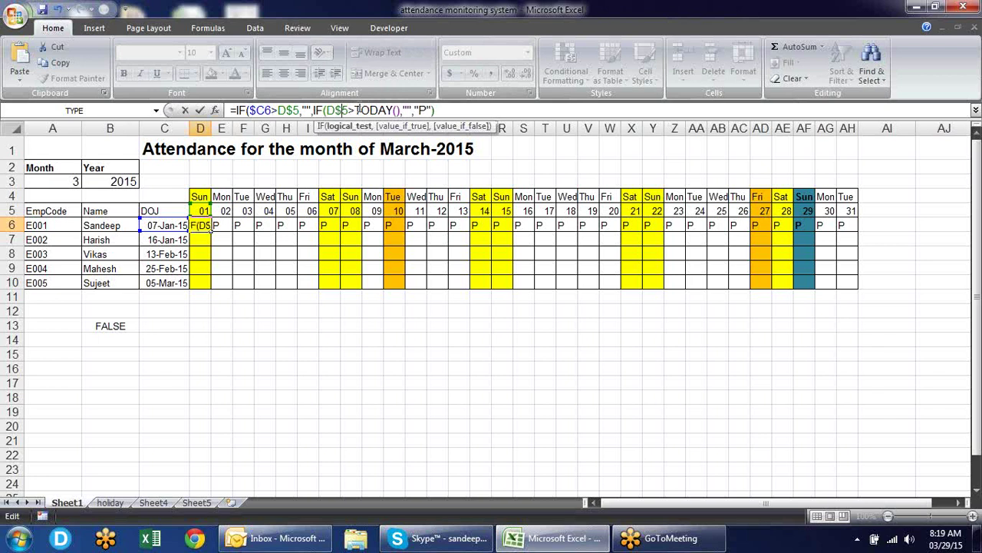
key("Return")
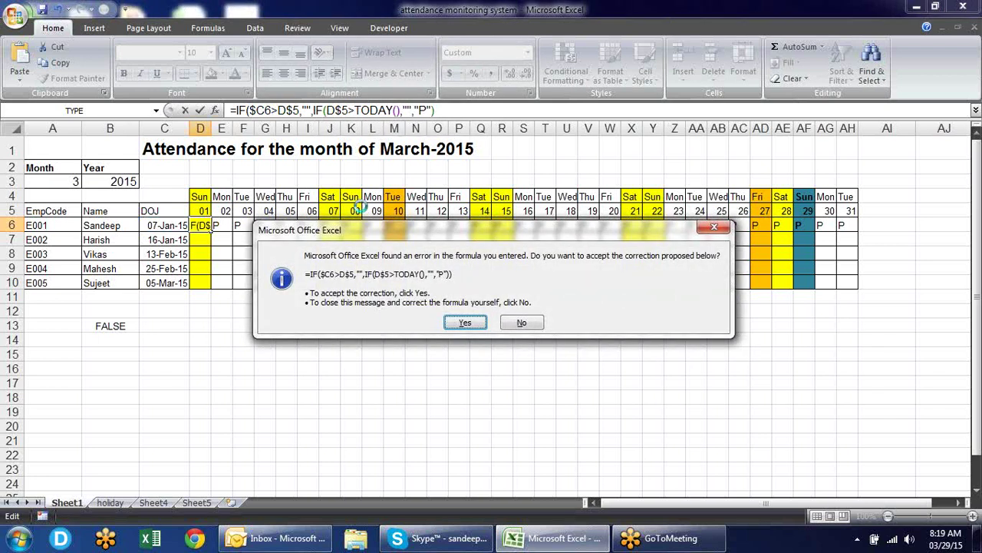
key("Return")
left_click(198, 225)
mouse_move(210, 232)
left_mouse_down()
mouse_move(898, 253)
mouse_move(874, 239)
left_mouse_up()
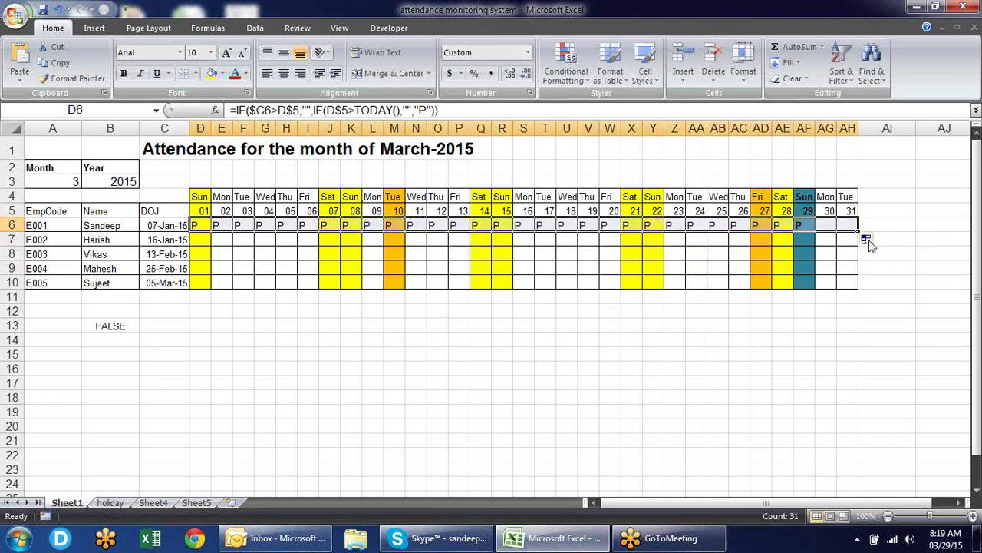
left_click(821, 229)
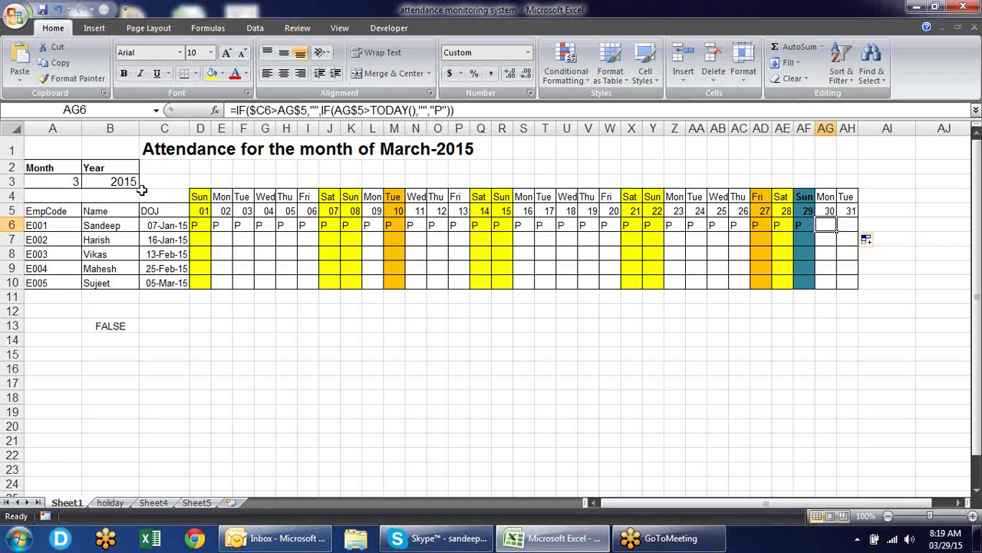
left_click(73, 181)
Switch A3's month to 1, then 2, then back to 1 to watch row 6 recalculate.
left_click(89, 182)
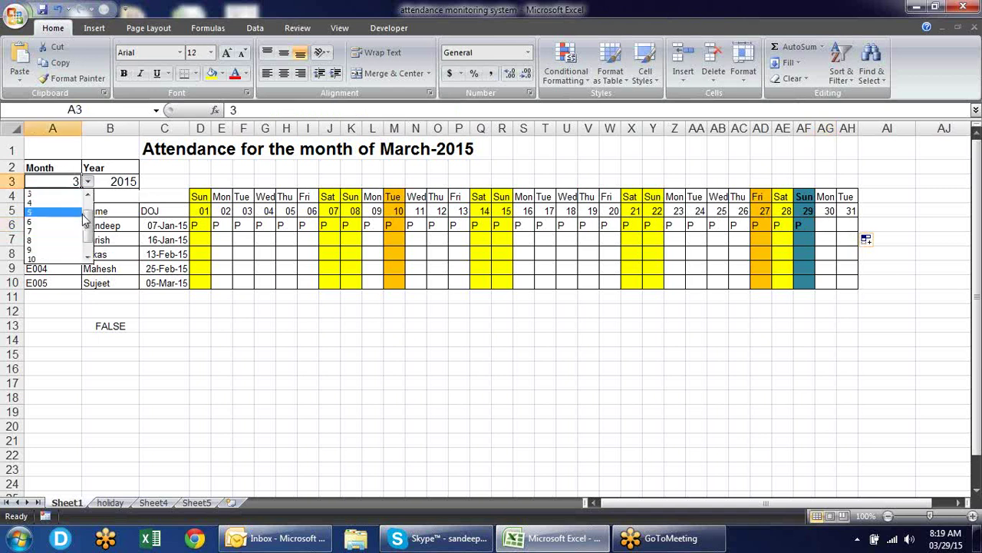
left_click(46, 193)
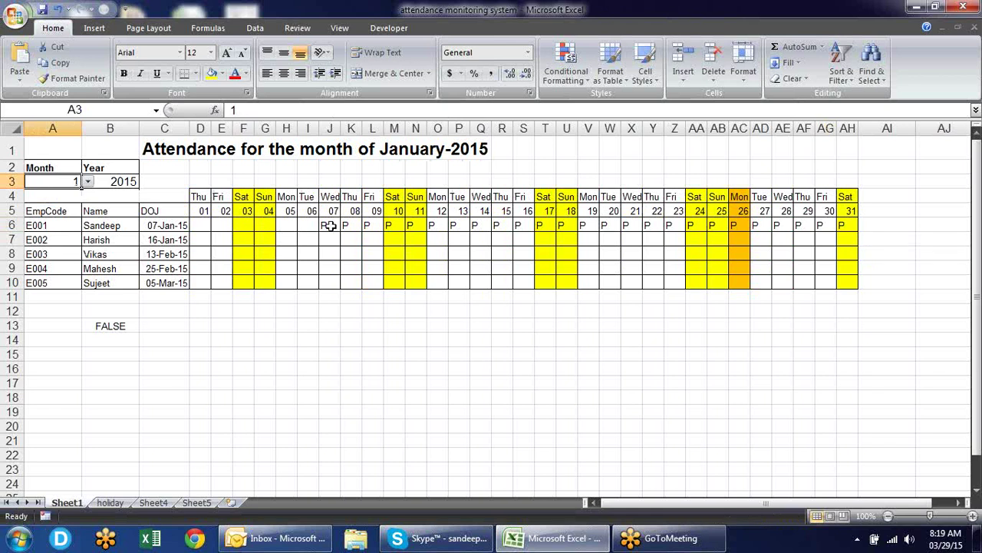
left_click(328, 224)
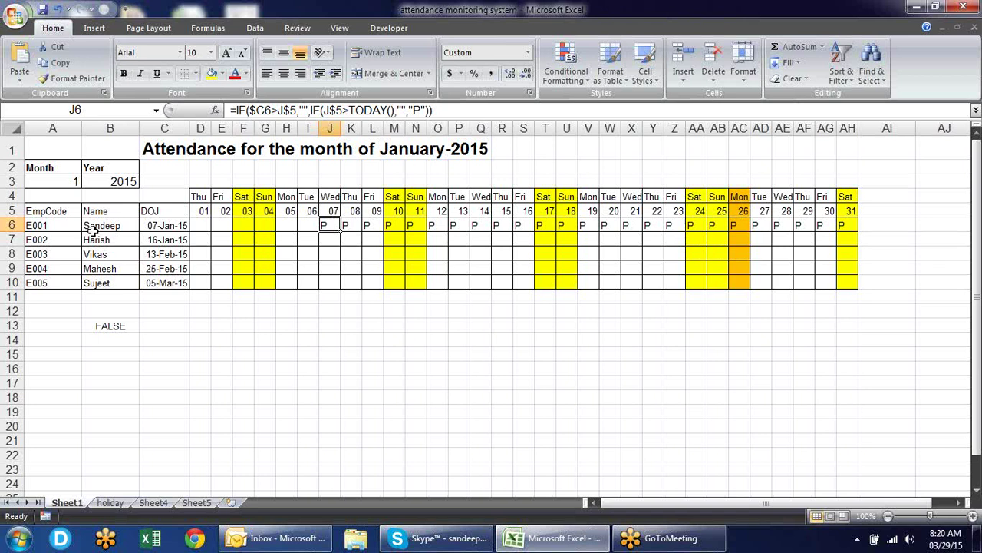
left_click(77, 187)
left_click(86, 182)
left_click(65, 185)
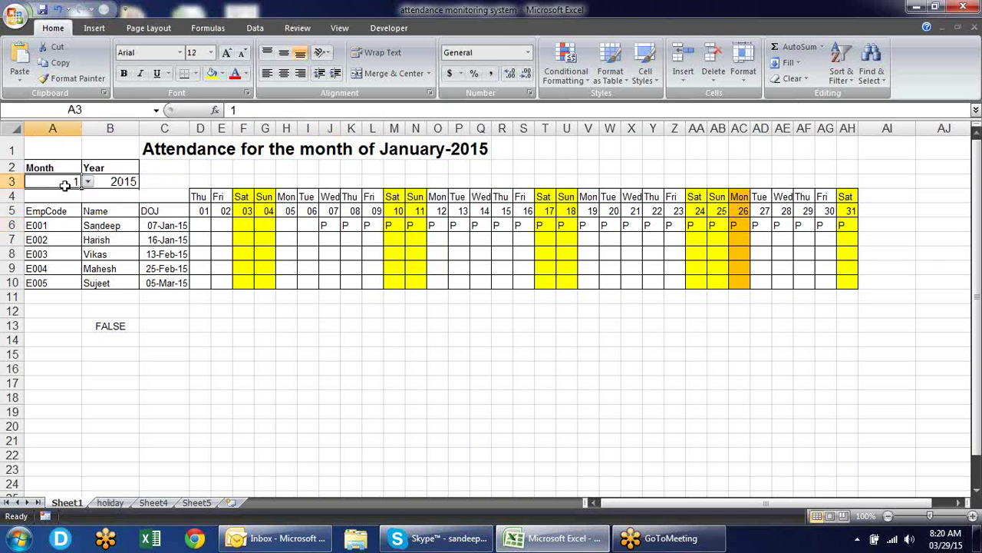
key("alt+Down")
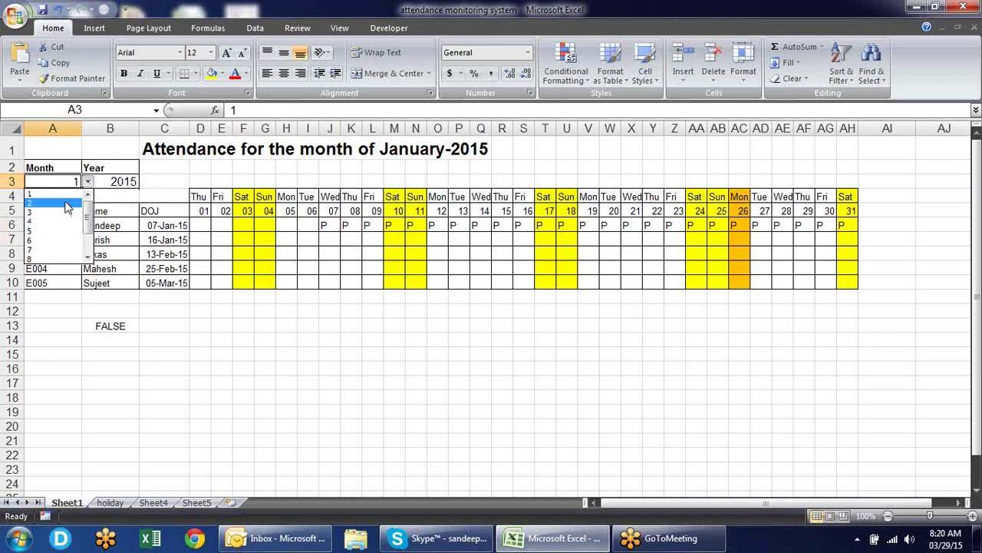
left_click(66, 203)
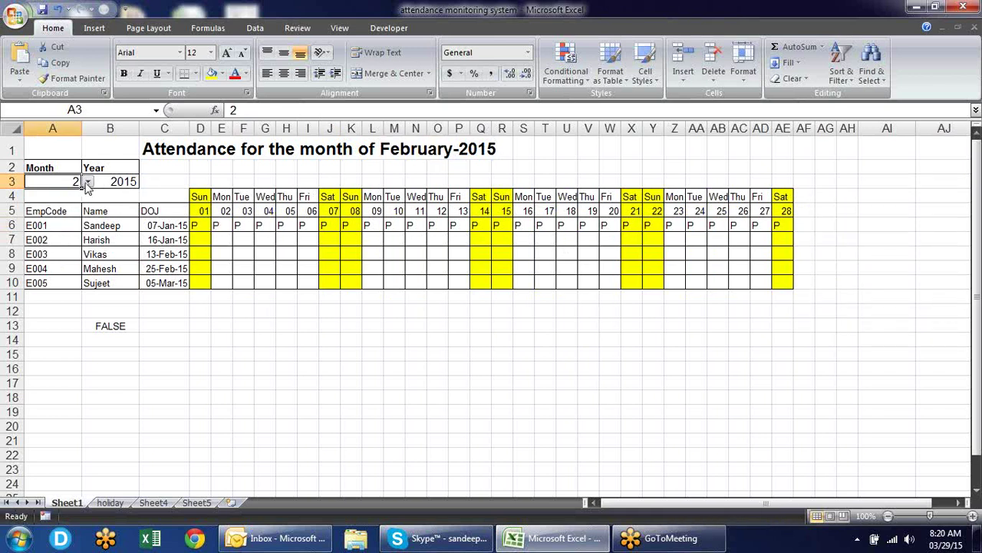
left_click(87, 183)
left_click(44, 197)
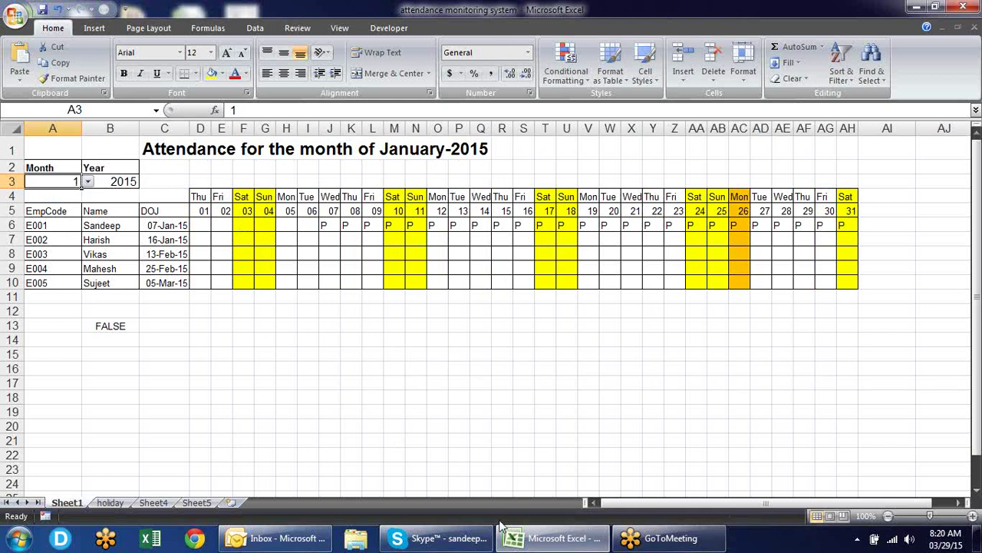
Restore the attendance workbook and highlight the day-26 holiday column.
left_click(554, 539)
left_click(554, 540)
left_click_drag(739, 197, 743, 277)
Replace D6's innermost "P" result with a nested IF(OR()) for the weekend test.
left_click(545, 310)
left_click(200, 225)
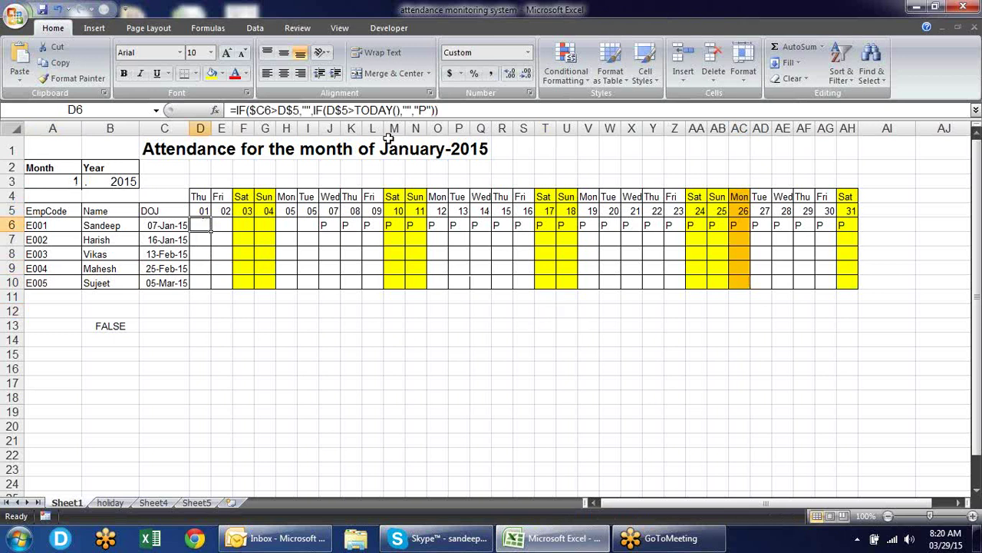
left_click(434, 110)
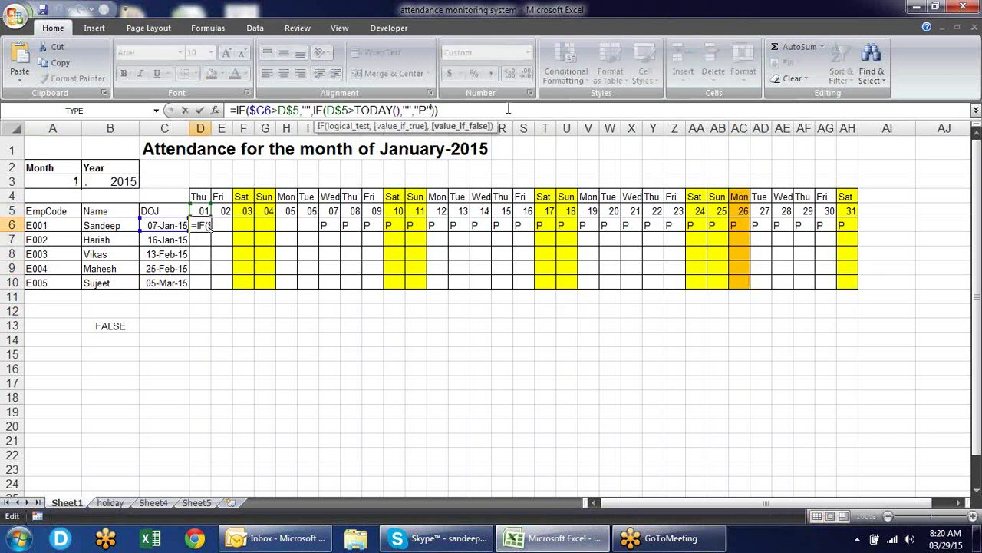
key("BackSpace")
key("BackSpace")
key("BackSpace")
type("IF(")
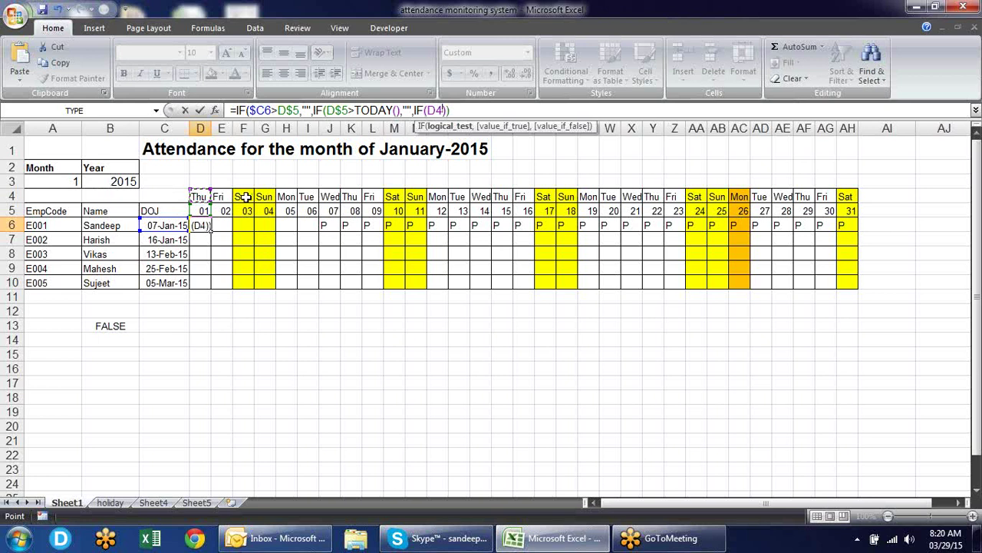
key("BackSpace")
key("BackSpace")
type(")")
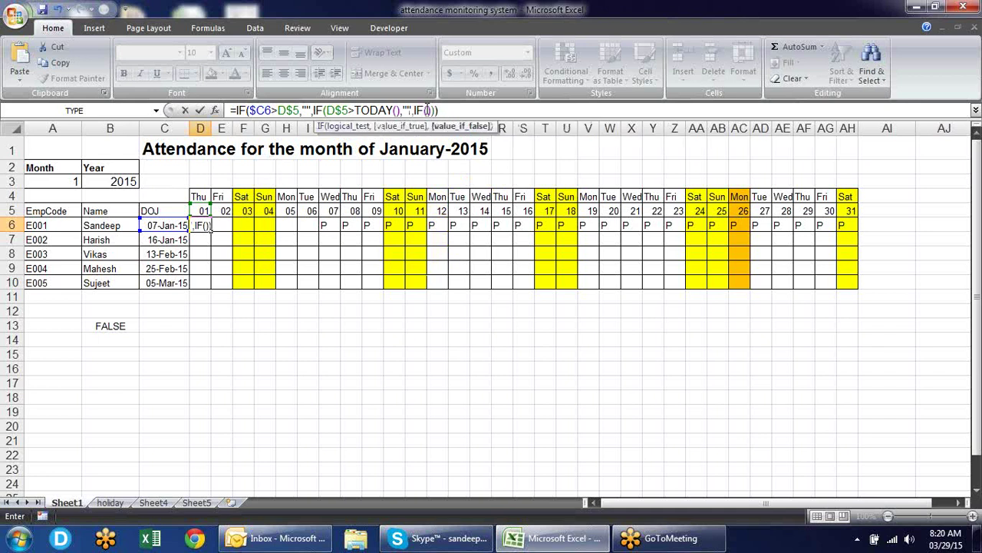
left_click(428, 110)
type("OR")
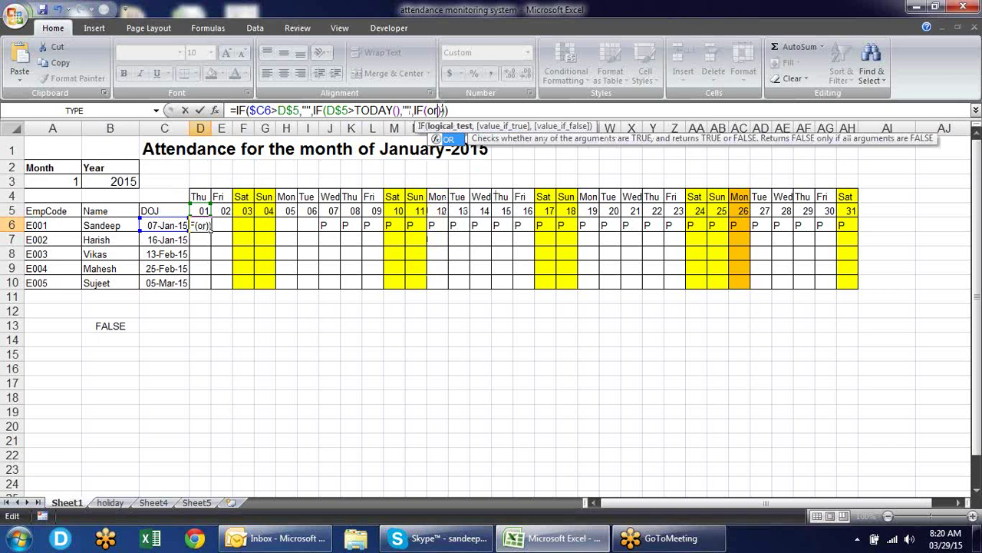
type("(")
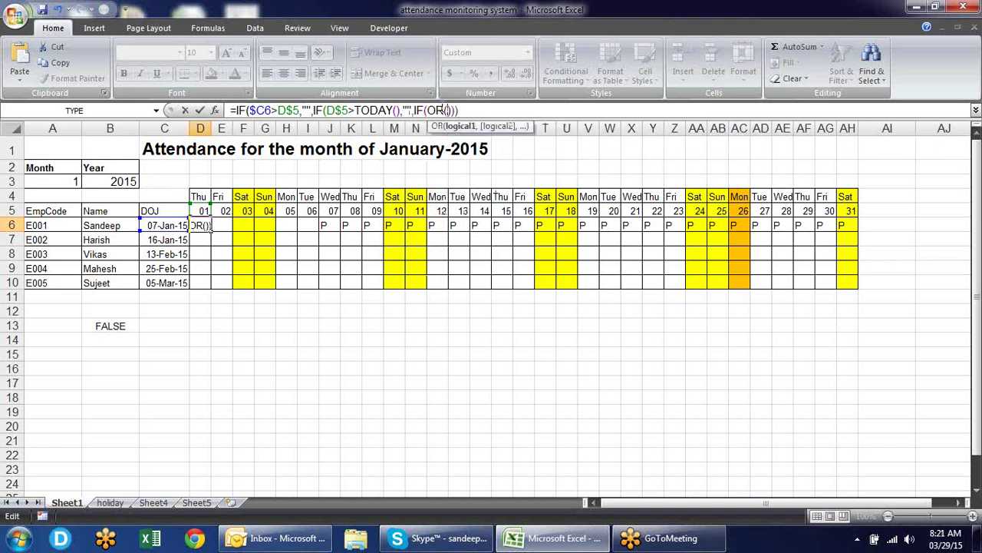
type(")")
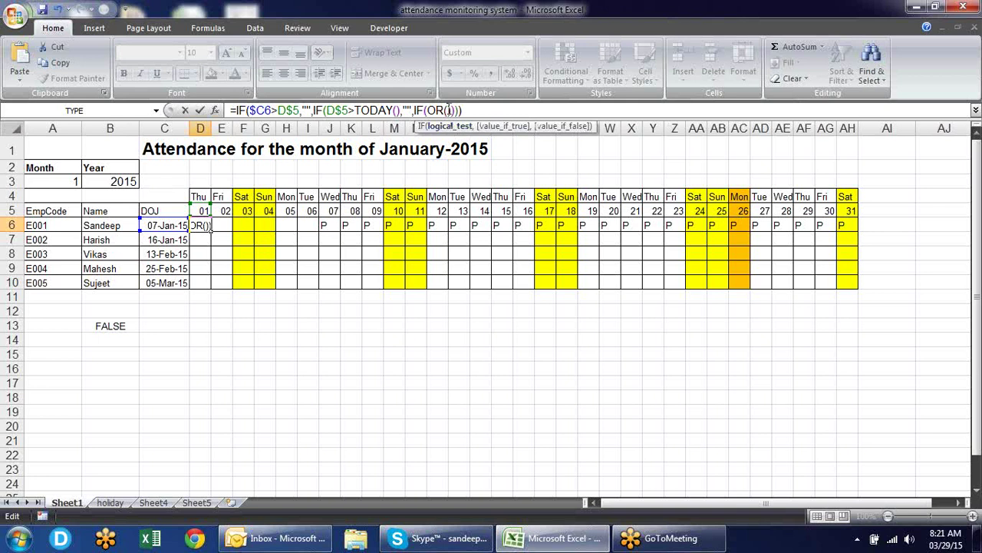
key("Left")
Complete the test OR(D$4="Sat",D$4="Sun") returning "W/O", otherwise "P", and commit D6.
left_click(200, 197)
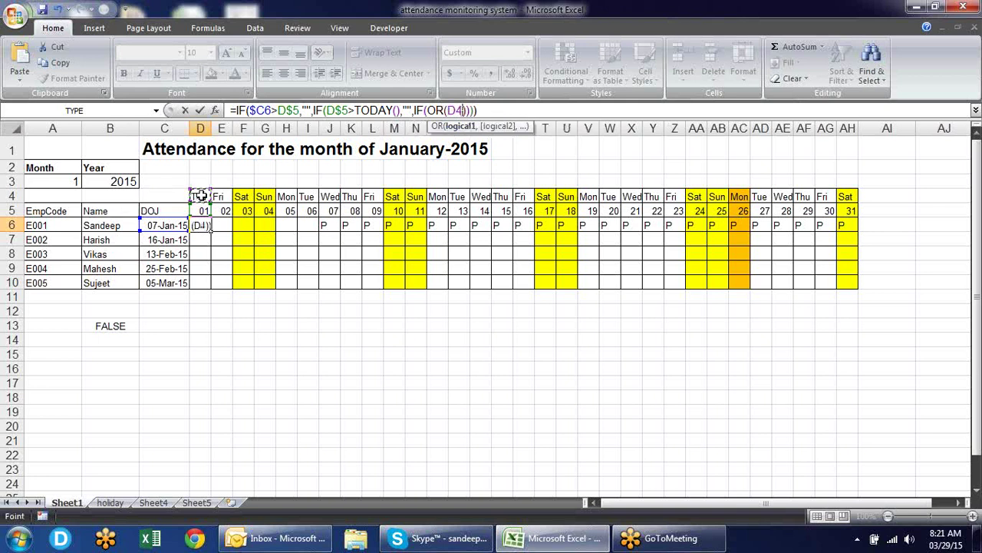
key("F4")
key("F4")
type("$4=")
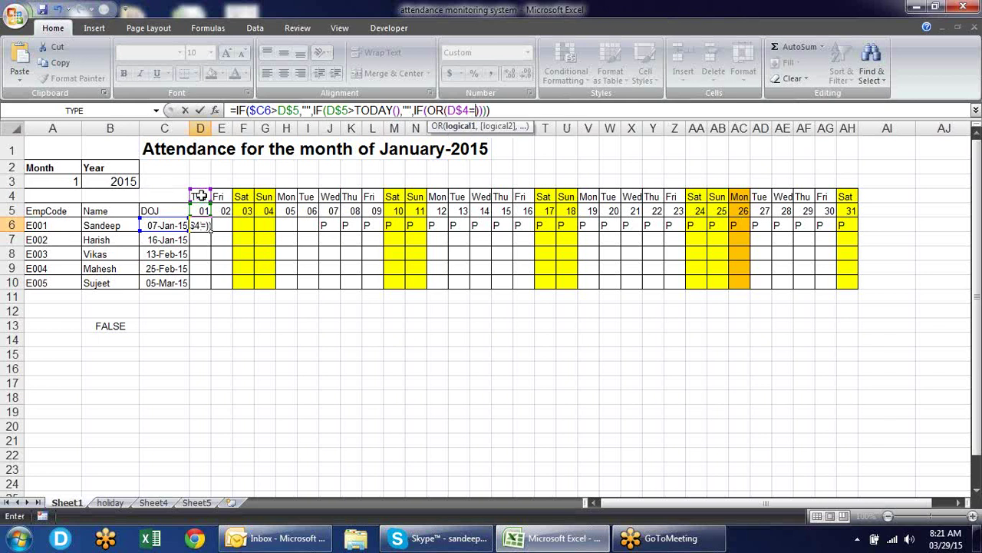
type("\"Sat")
type("\",")
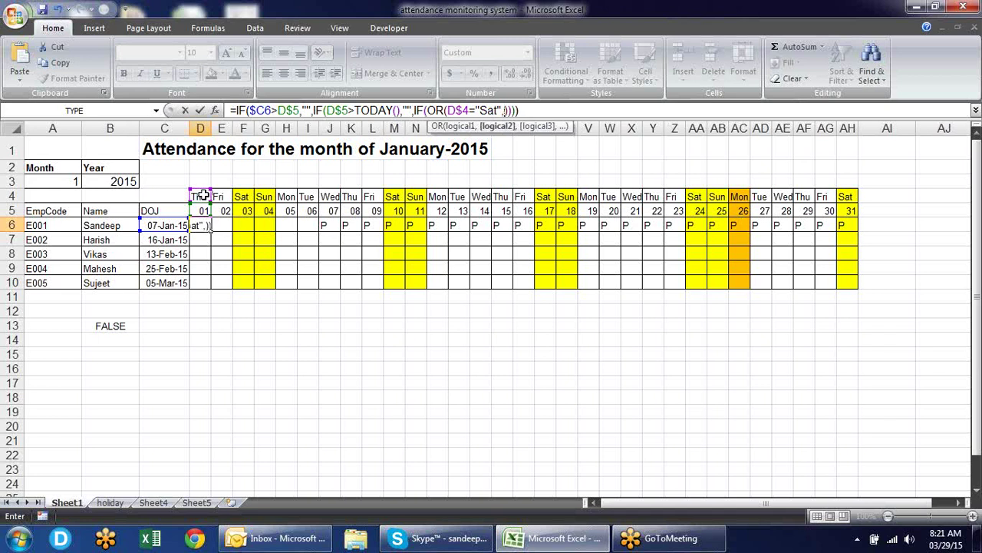
left_click(202, 195)
key("F4")
key("F4")
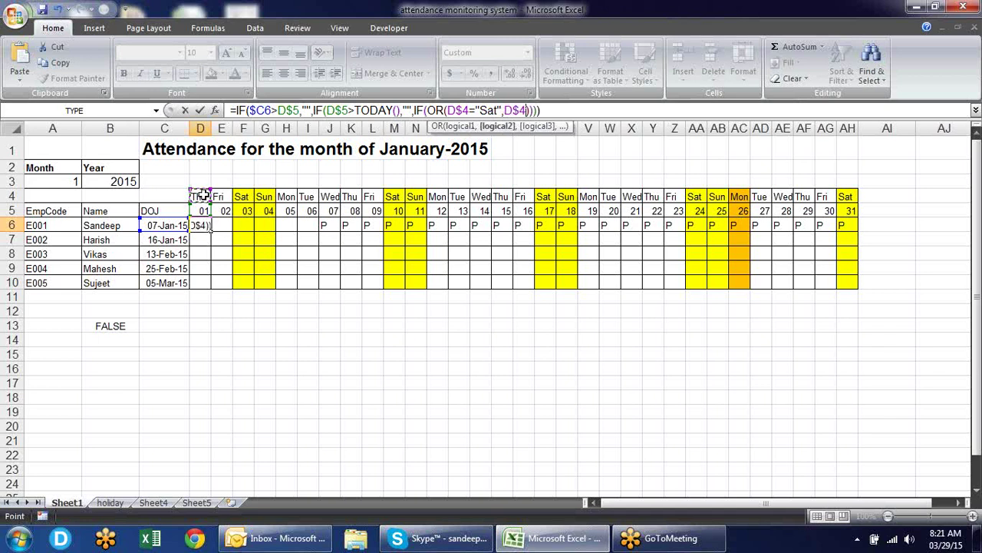
type("=\"S\"un")
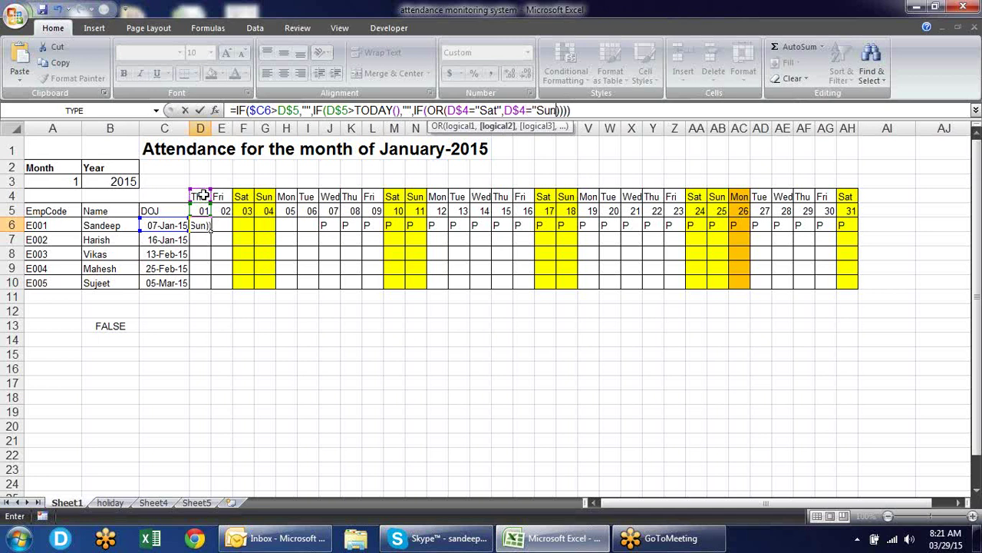
type("\"")
key("Return")
key("Return")
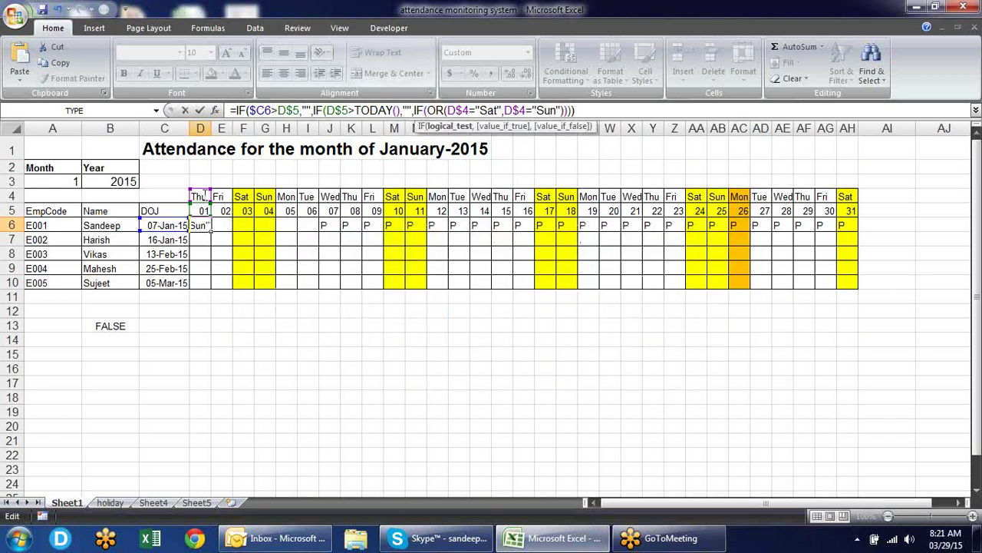
type(",")
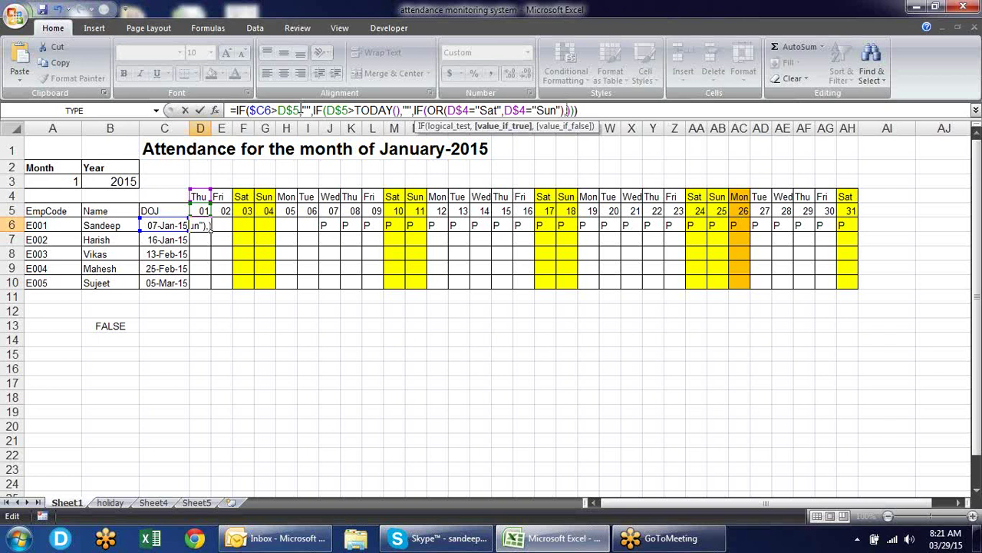
type("\"),\"")
type("W/")
type("O")
key("Right")
type(",")
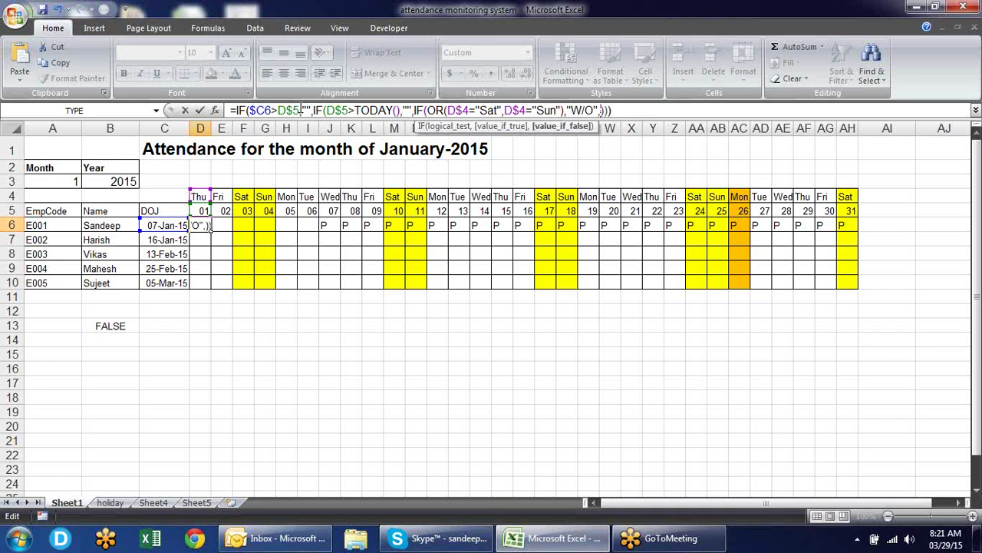
type("\"")
type("P\"")
type("\"")
key("Return")
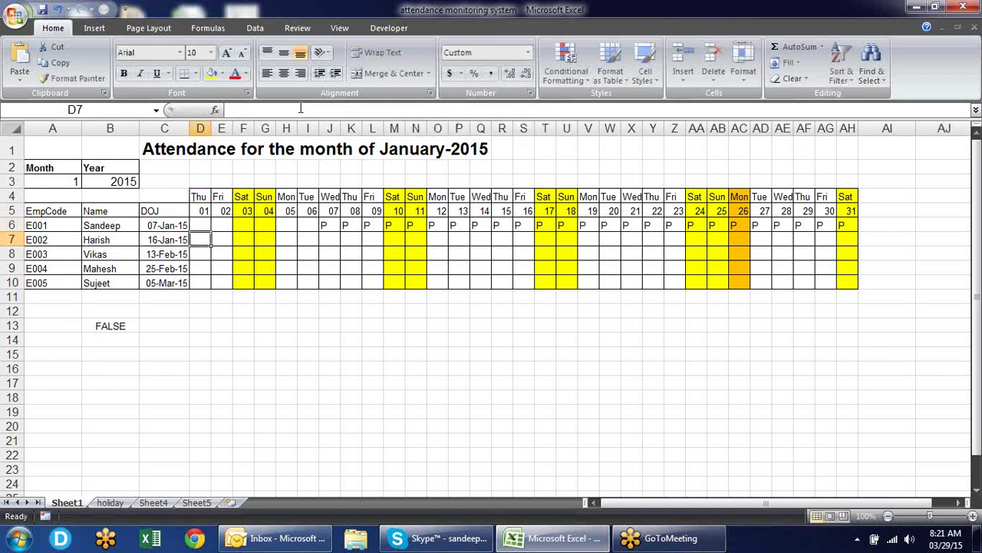
Fill D6's formula across to day 31 and down through row 10 for all five employees.
left_click(202, 223)
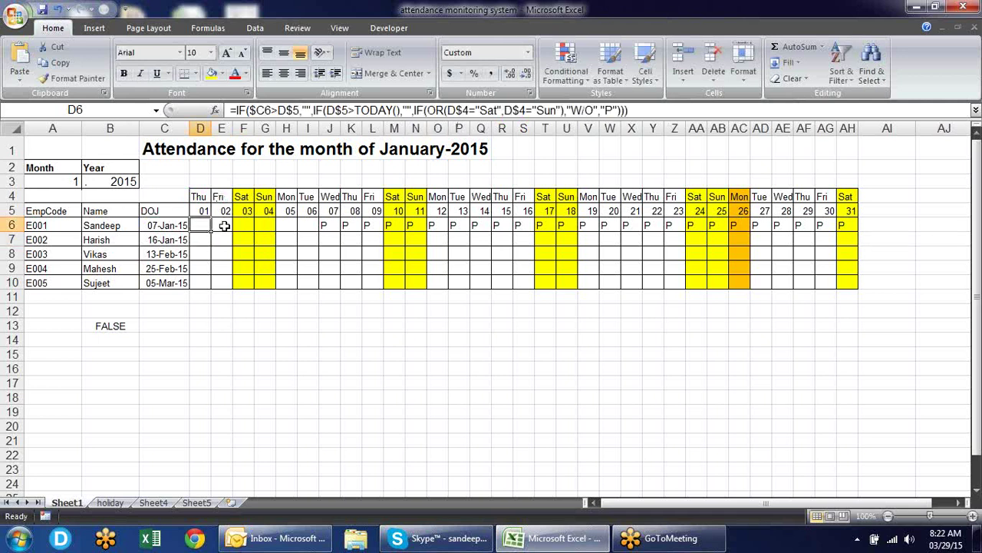
left_click_drag(211, 232, 858, 225)
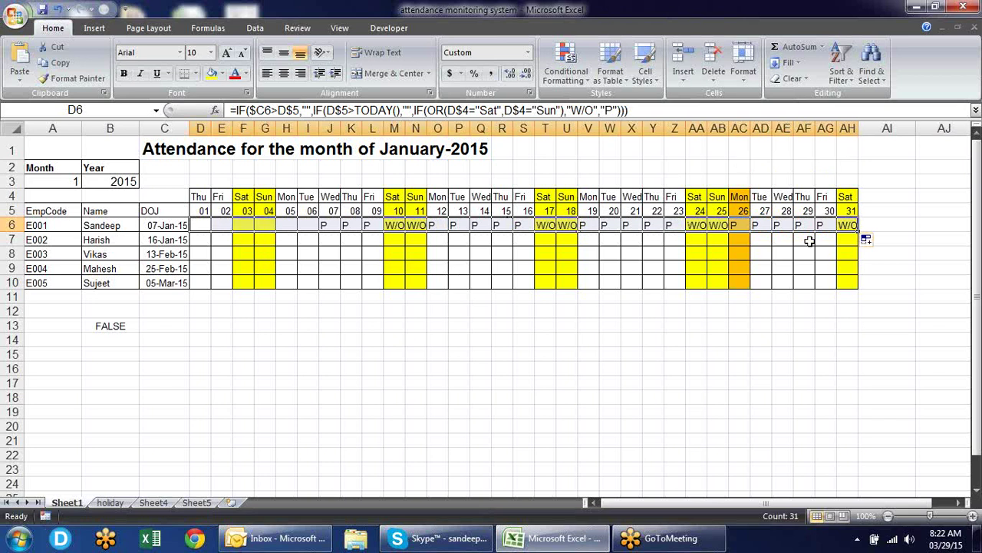
left_click_drag(859, 231, 861, 290)
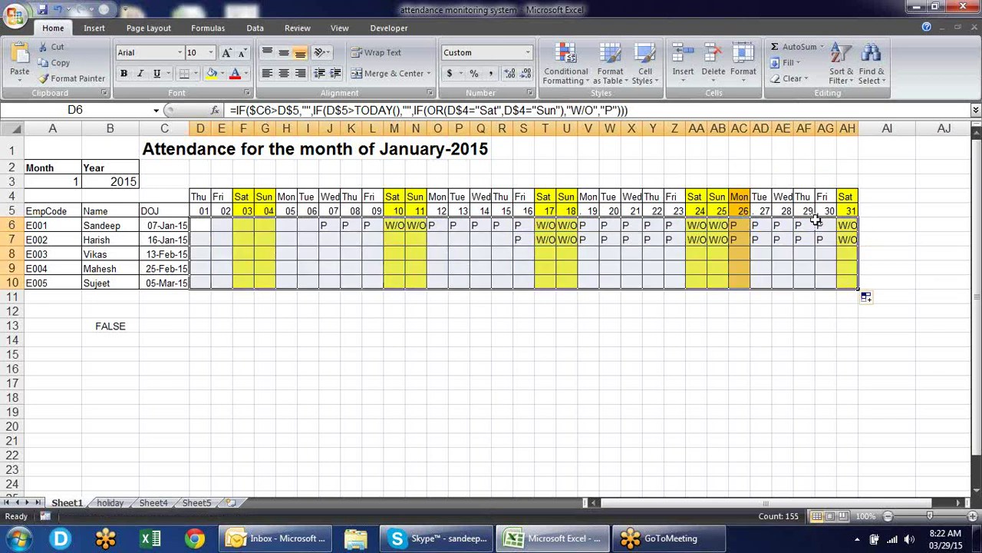
Inspect the day-26 cells, the COUNTIF check in B13 and L6, then reopen D6's formula.
left_click(737, 224)
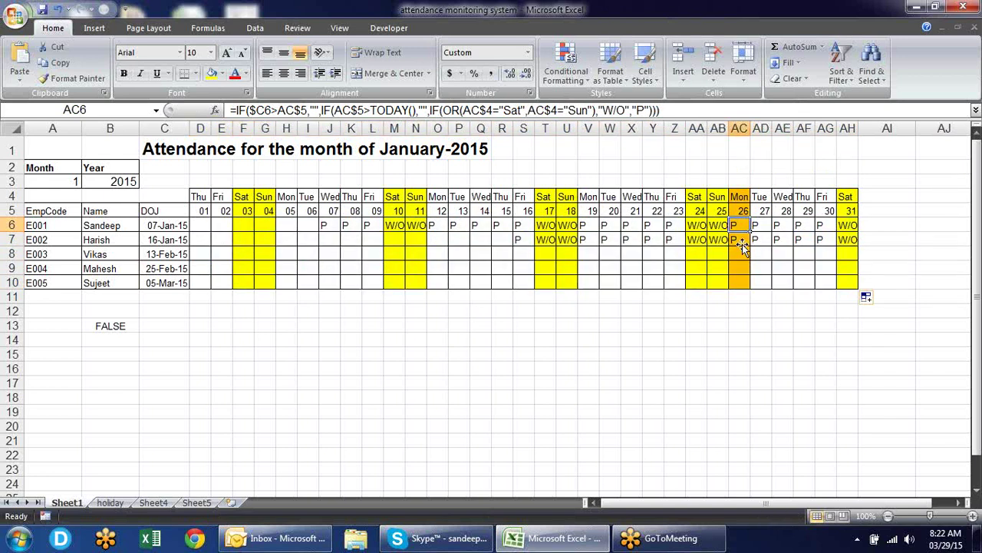
left_click(735, 240)
left_click(736, 225)
left_click_drag(739, 253, 742, 281)
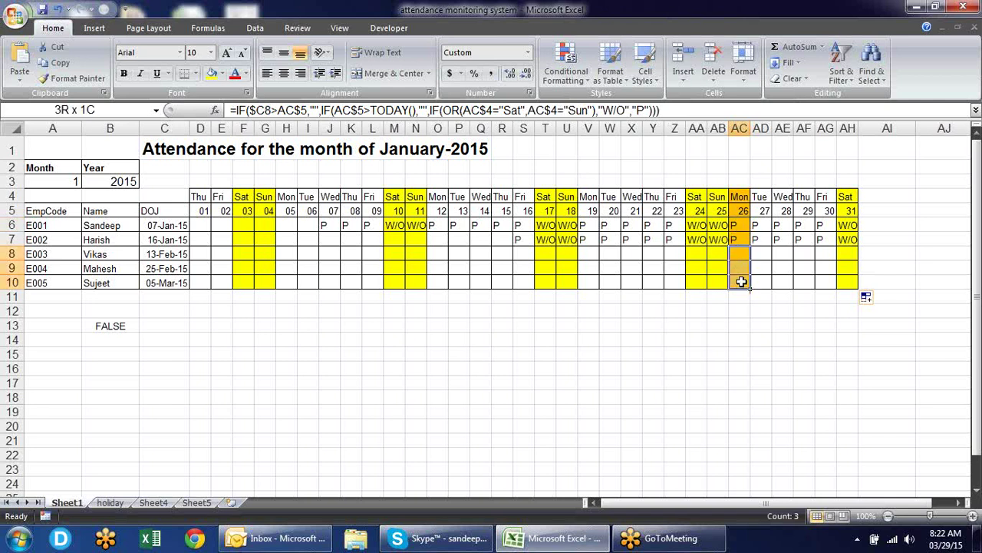
left_click_drag(740, 196, 741, 213)
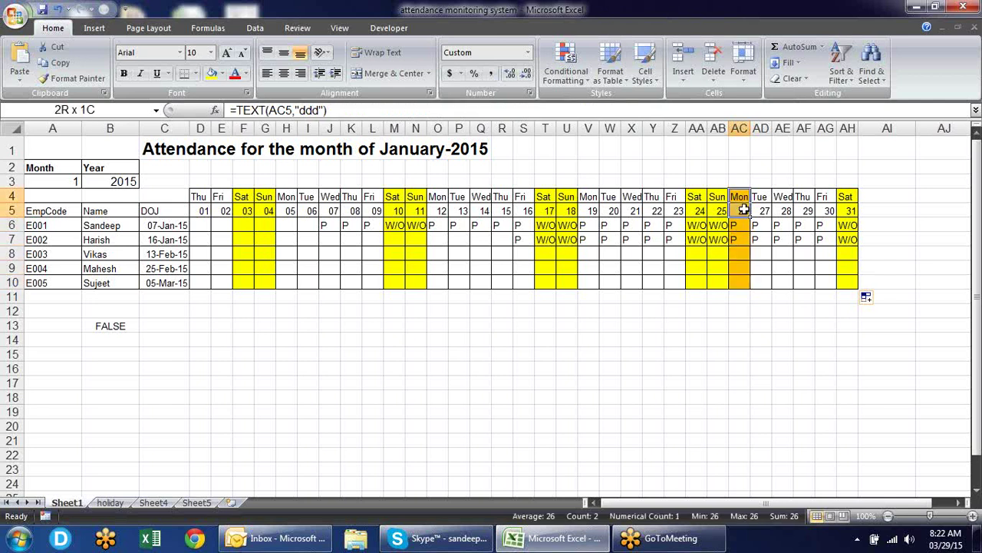
left_click_drag(739, 254, 739, 281)
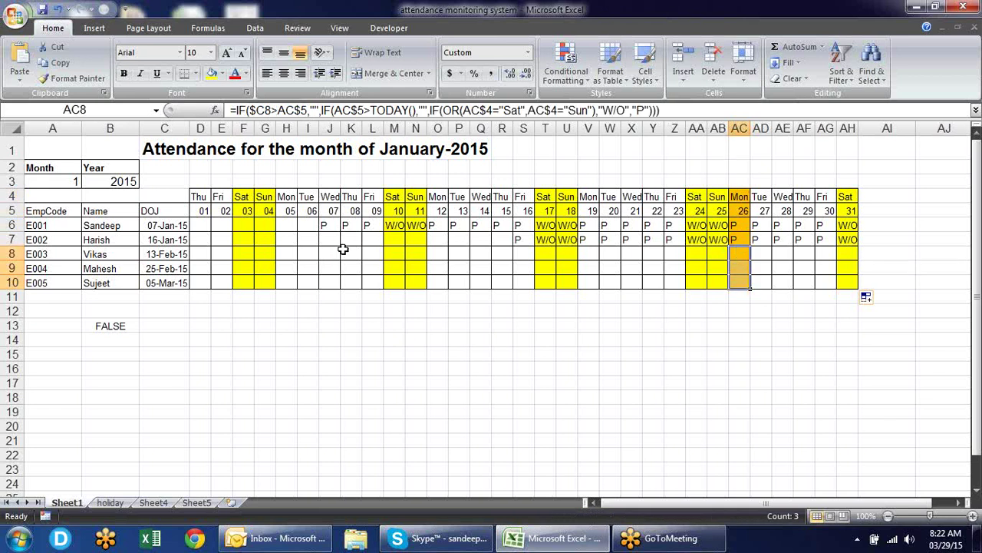
left_click(119, 326)
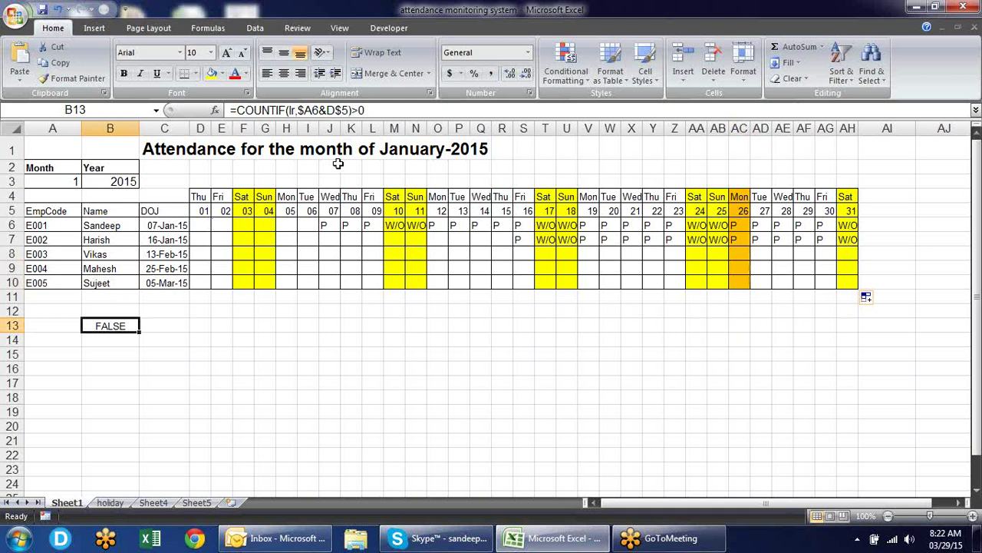
left_click(378, 226)
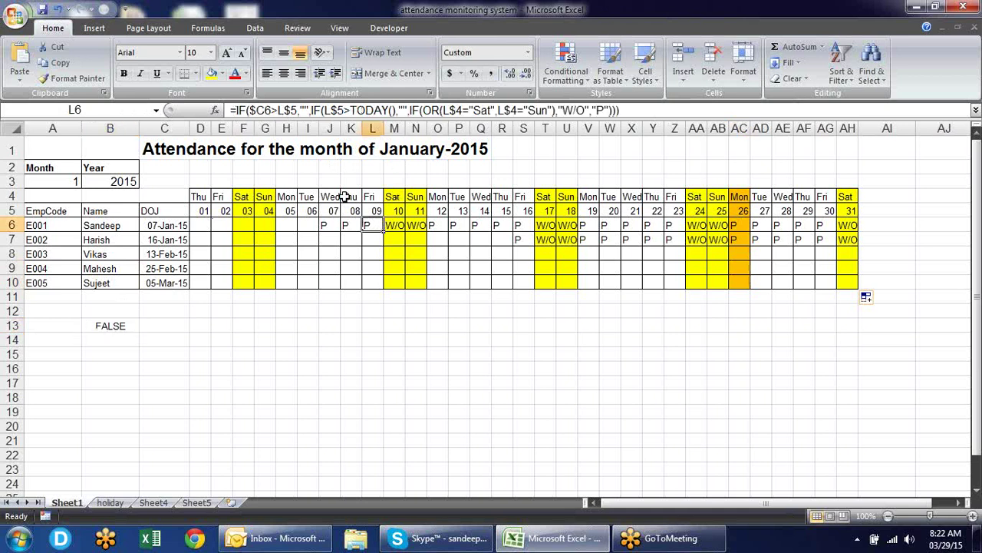
left_click(203, 226)
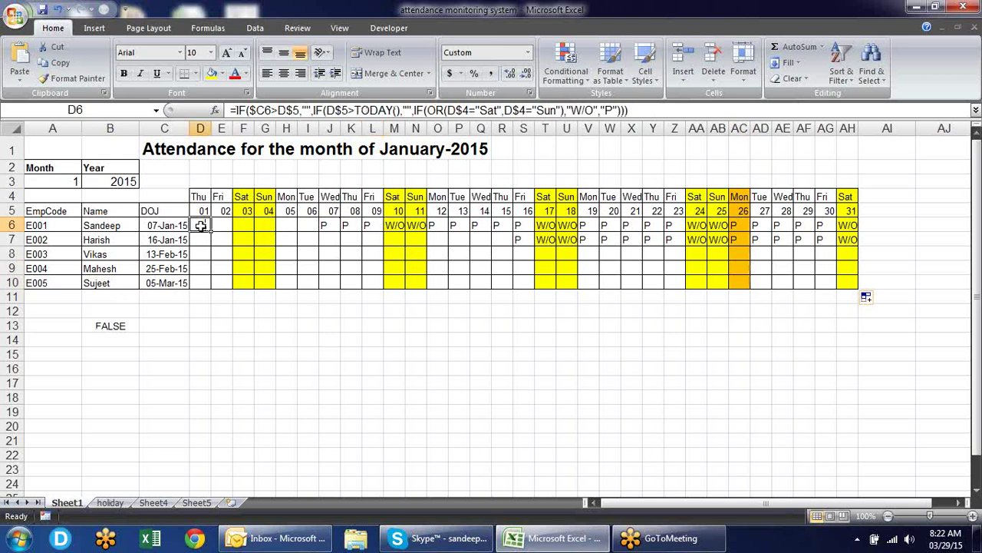
left_click(621, 110)
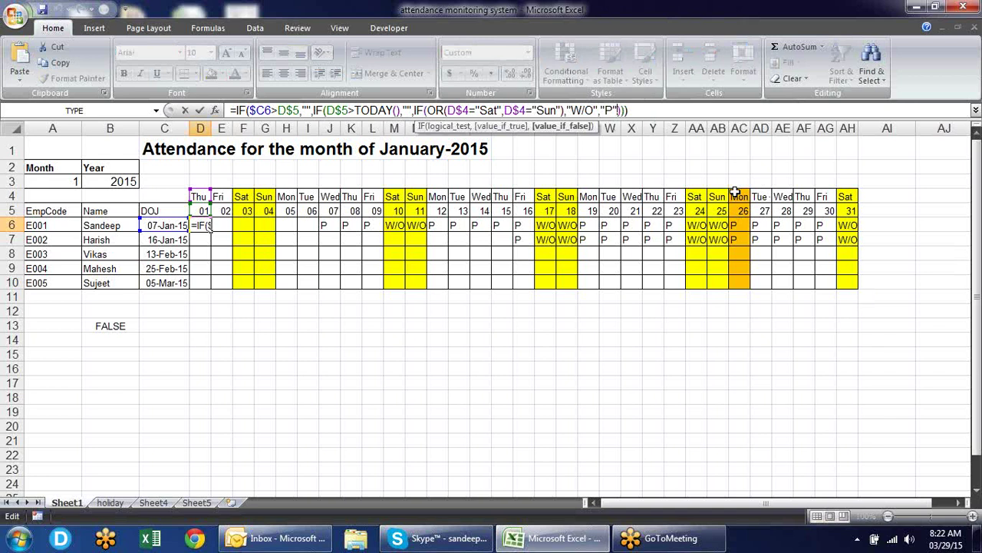
Replace D6's final "P" with a new nested IF starting a COUNTIF test.
key("BackSpace")
key("BackSpace")
key("BackSpace")
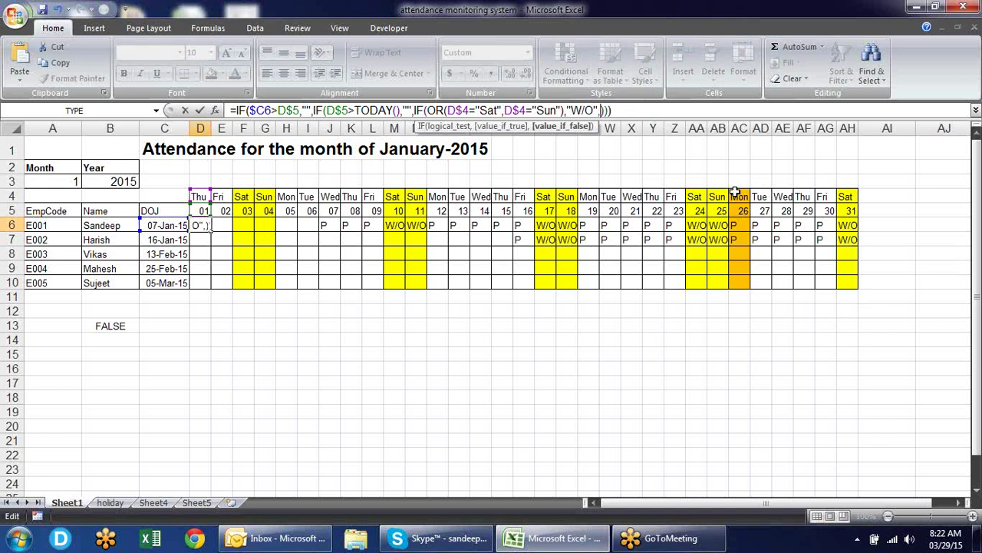
type("if")
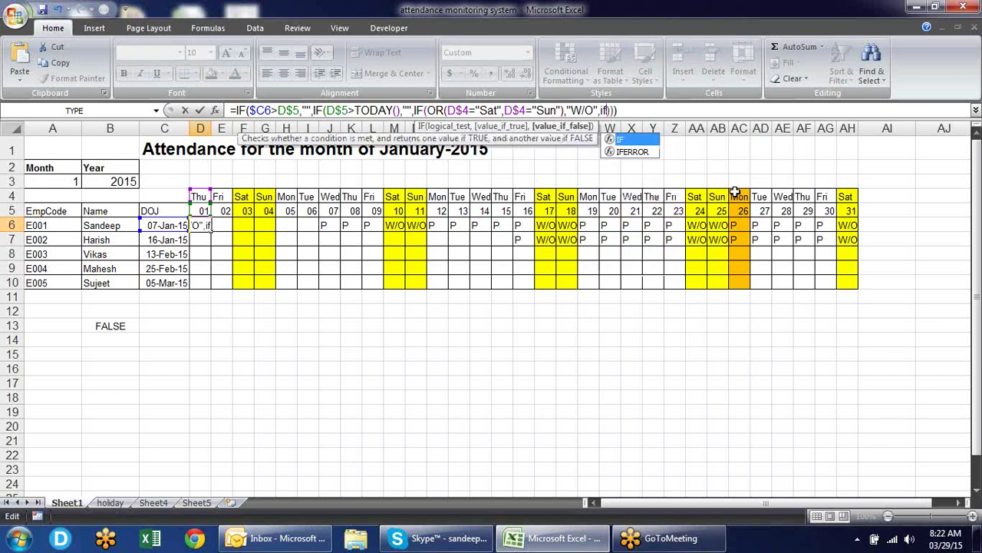
type(")")
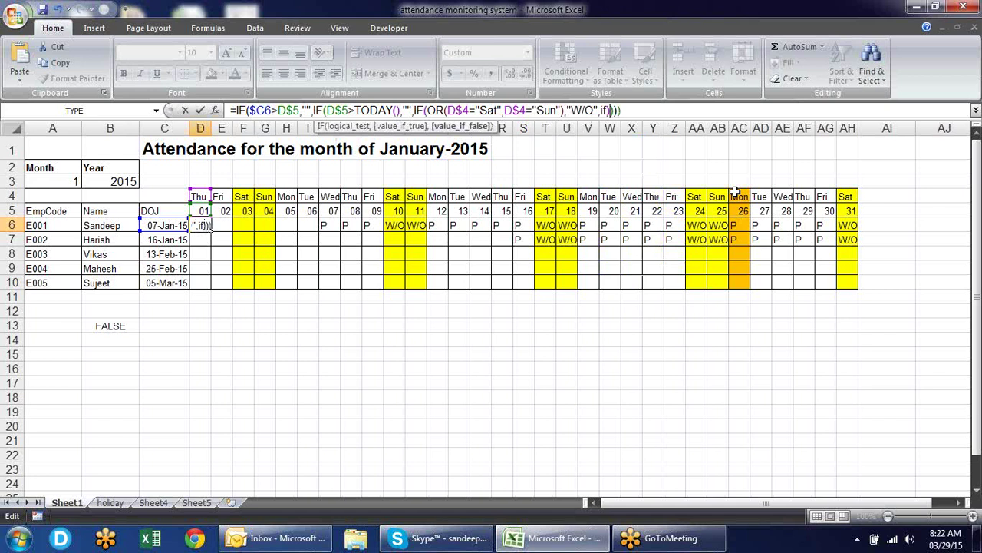
key("BackSpace")
type("(")
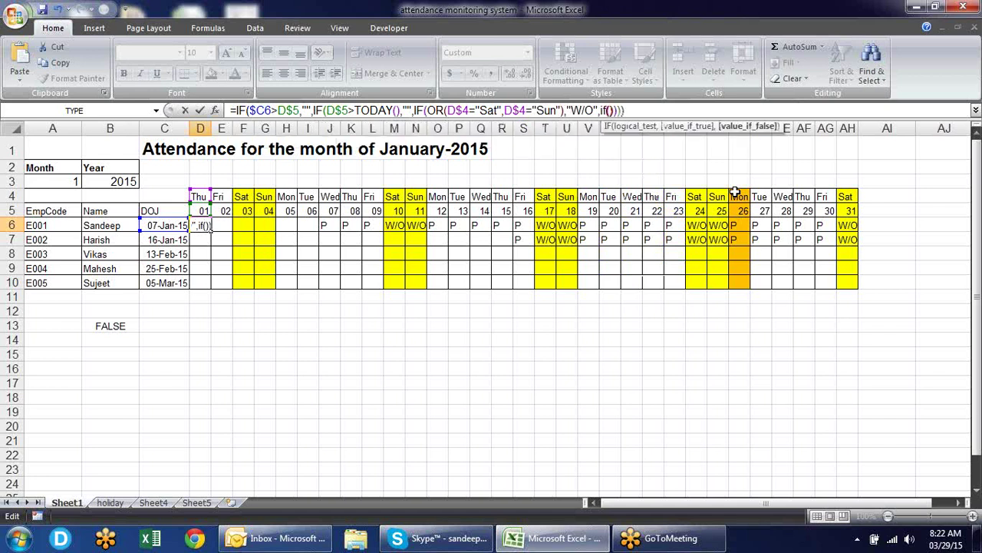
left_click(611, 112)
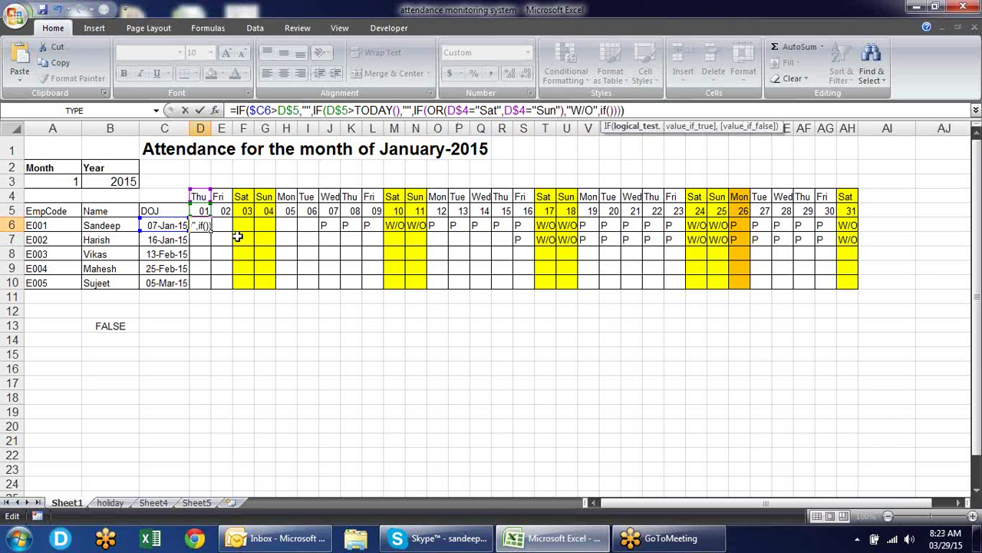
type("c")
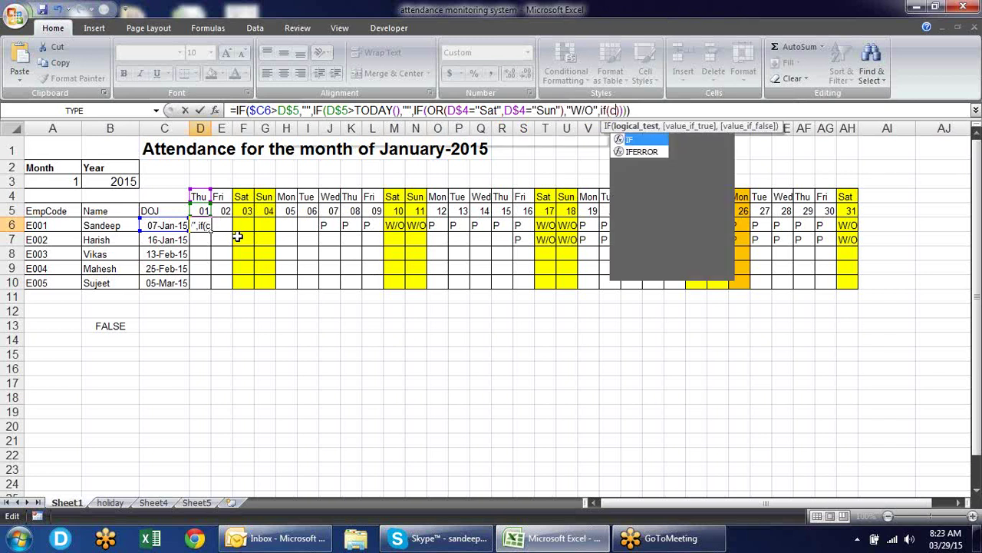
type("oun")
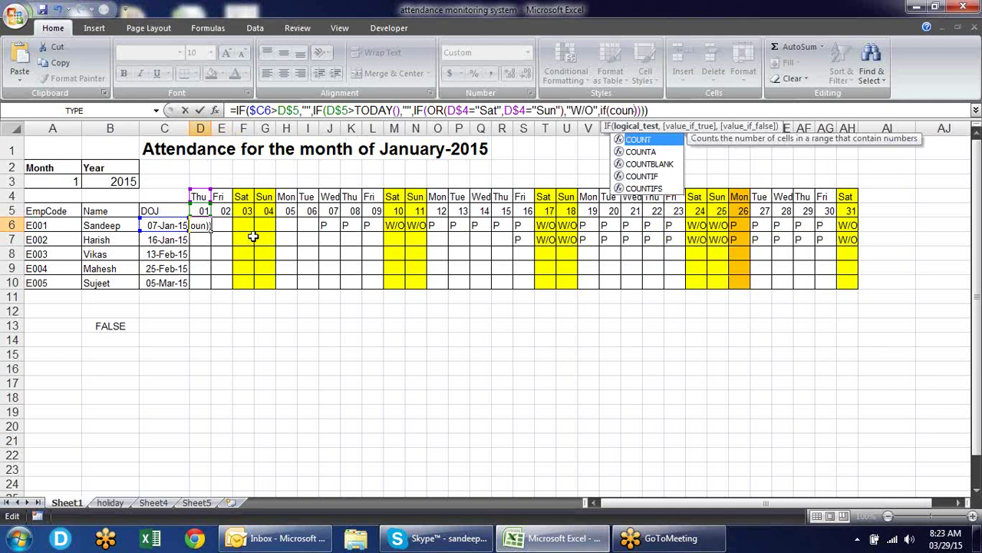
key("Down")
key("Down")
key("Down")
key("Tab")
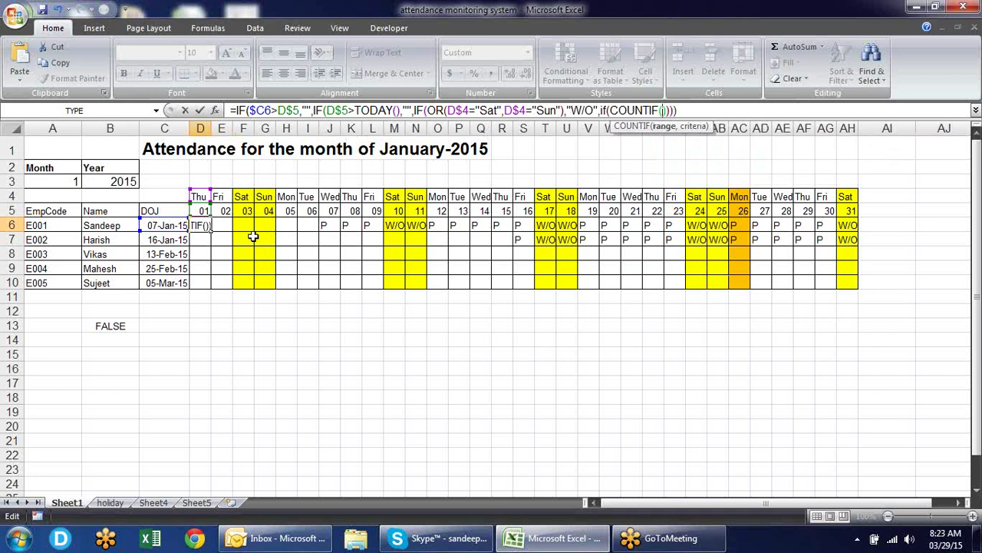
type(")")
key("Right")
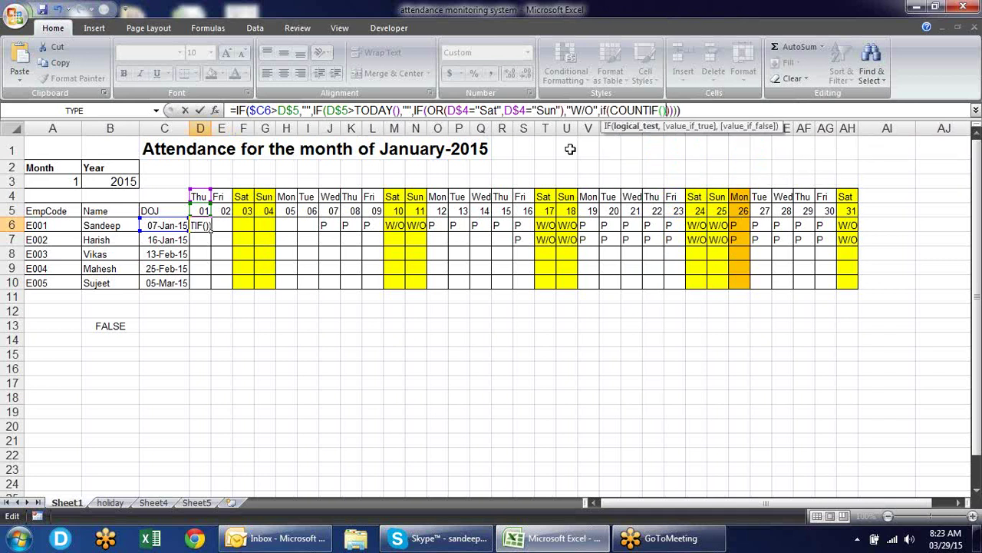
Set the test to COUNTIF(holidaylist,D$5)>1 returning "H" and commit the D6 formula.
left_click(664, 109)
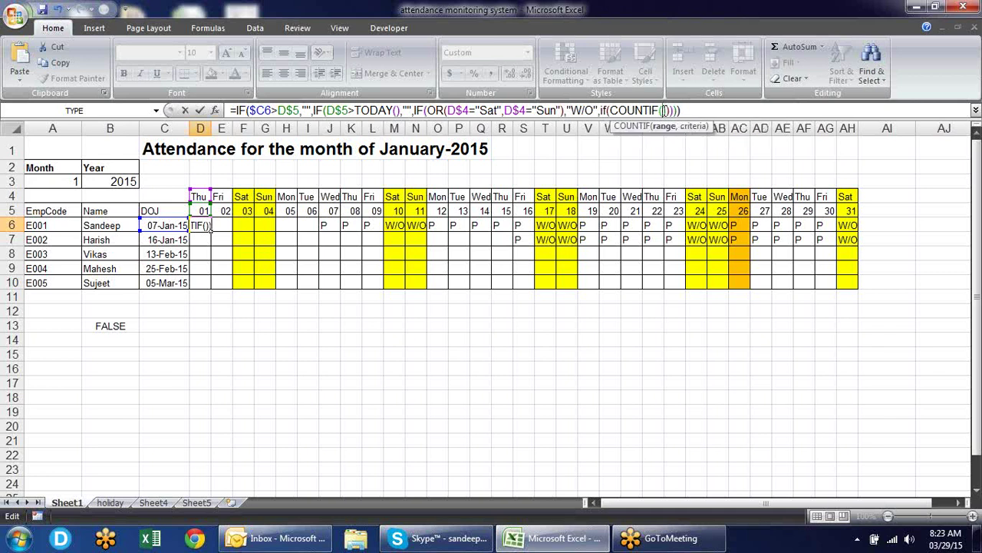
type("hol")
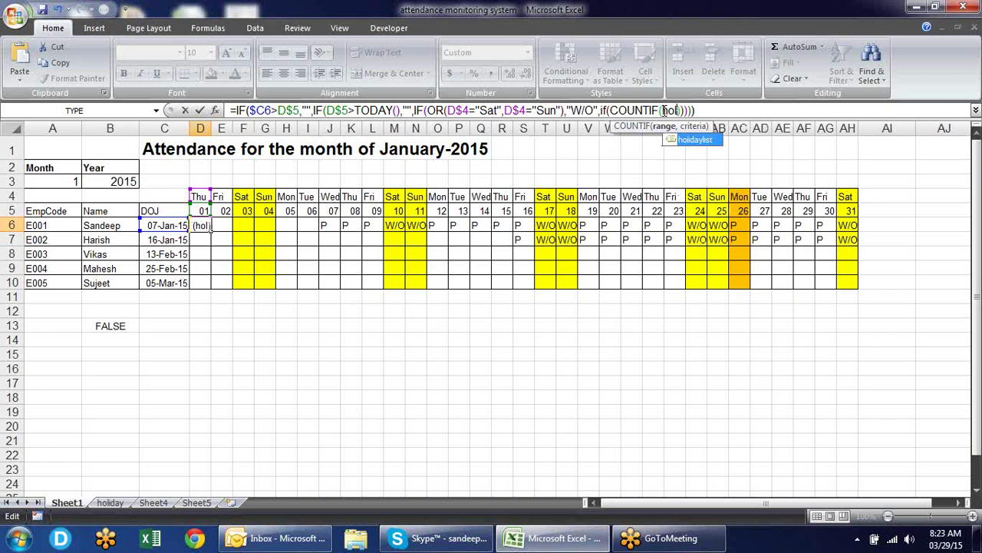
type("i")
key("Tab")
type(",")
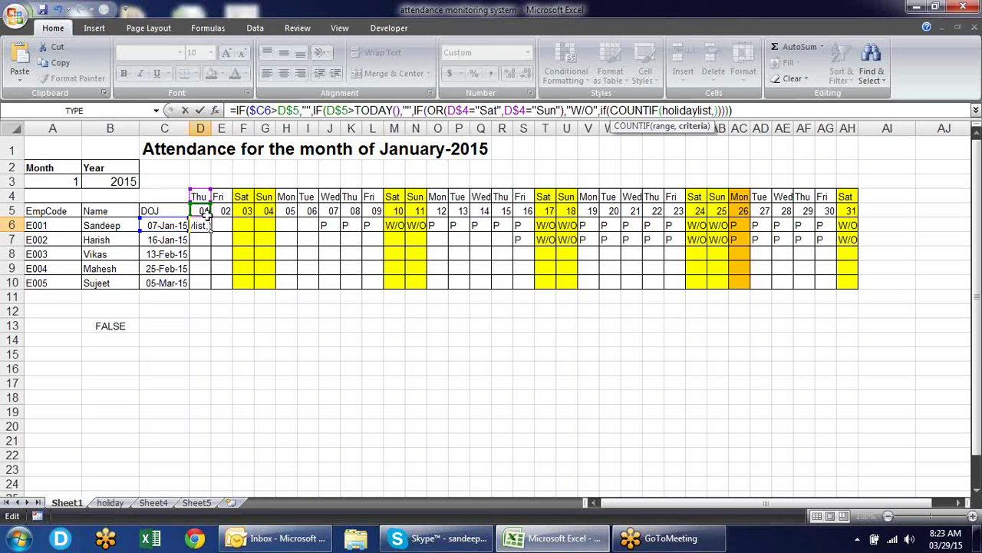
left_click(201, 211)
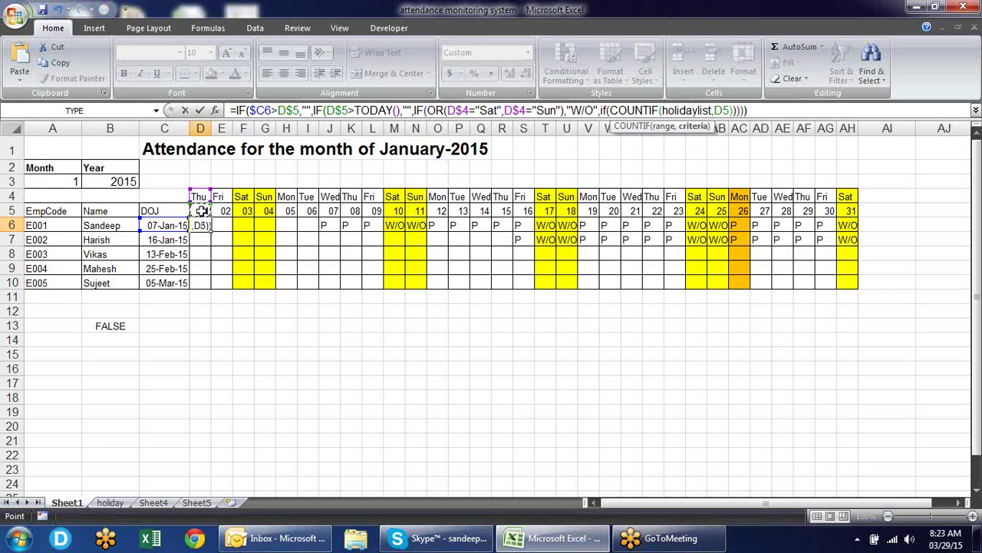
key("F4")
key("F4")
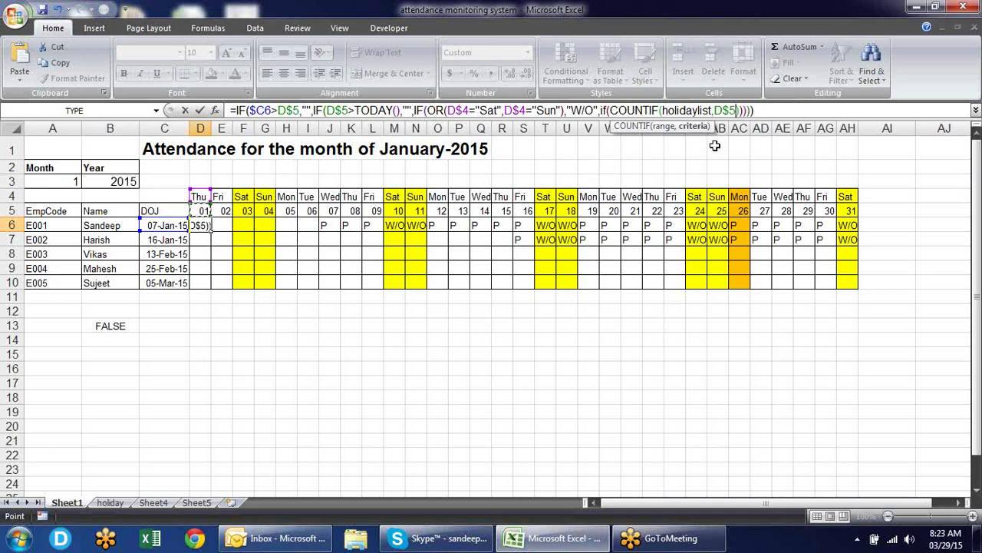
left_click(740, 111)
type(")")
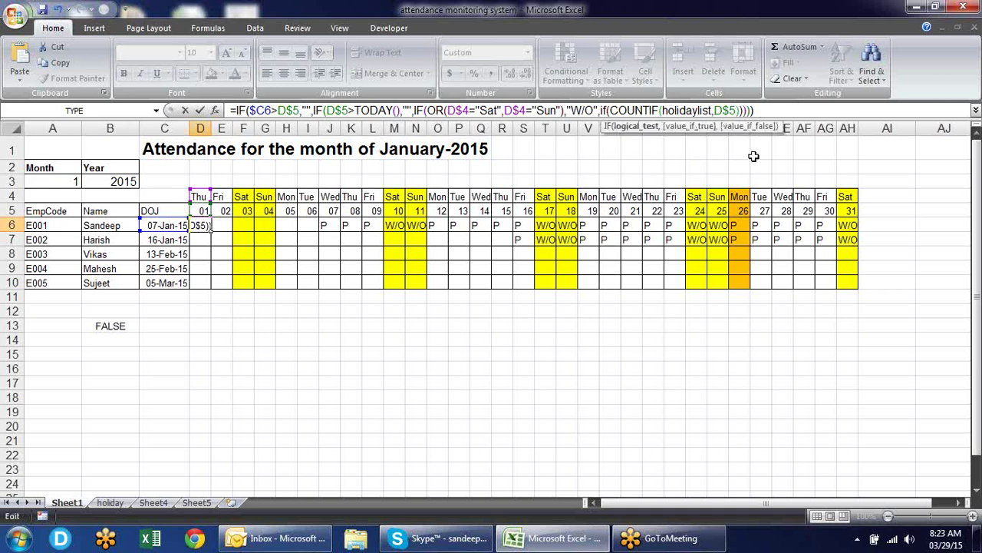
type(">1")
type(",")
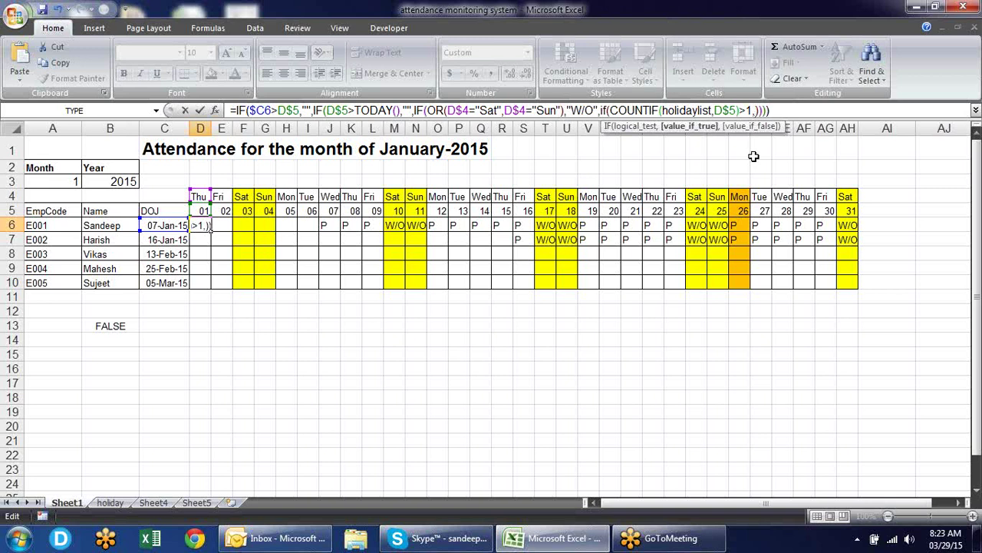
type("\"")
type("H\",\"\"")
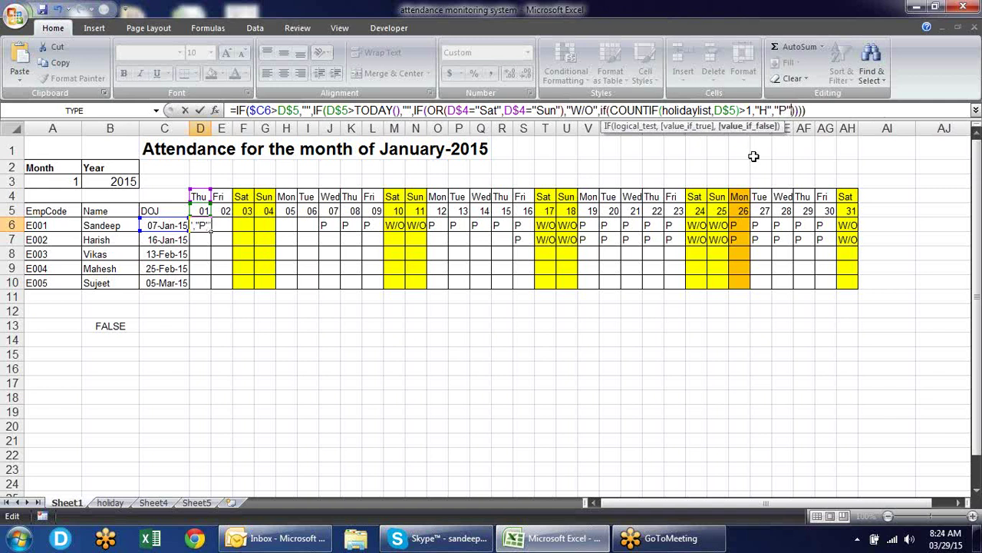
key("Return")
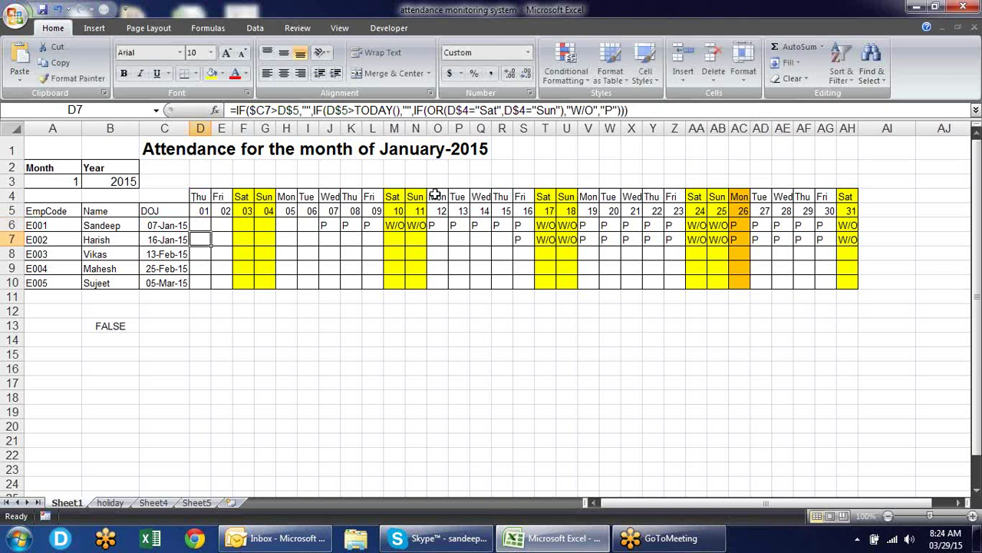
Copy D6 across row 6 to AH6, then change its holiday test from >1 to >0.
left_click(206, 224)
left_click_drag(216, 229, 853, 230)
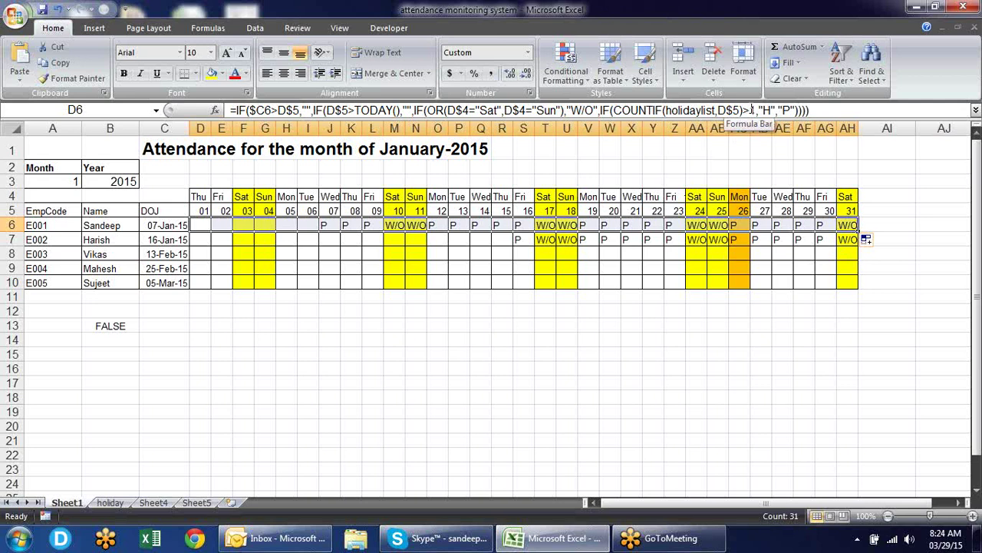
left_click(202, 224)
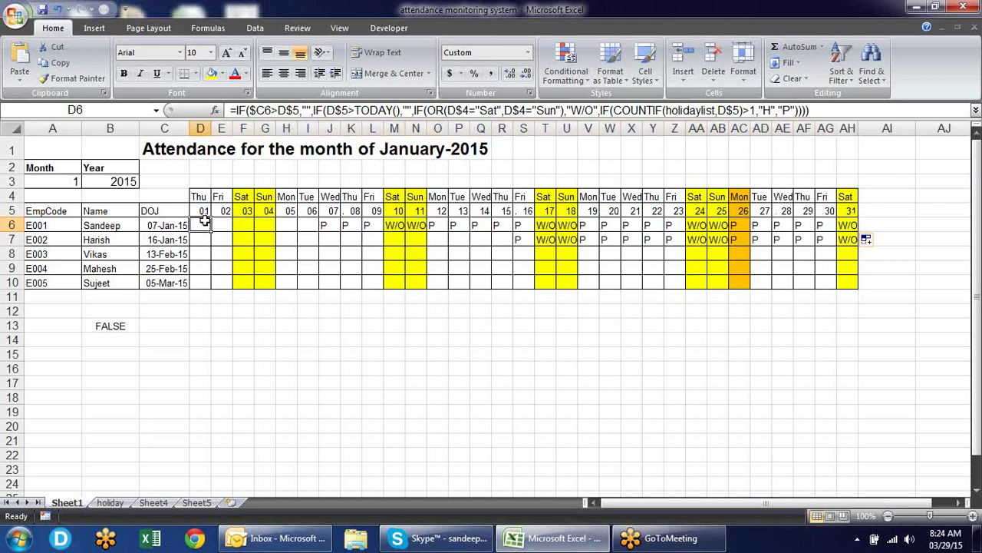
left_click(754, 110)
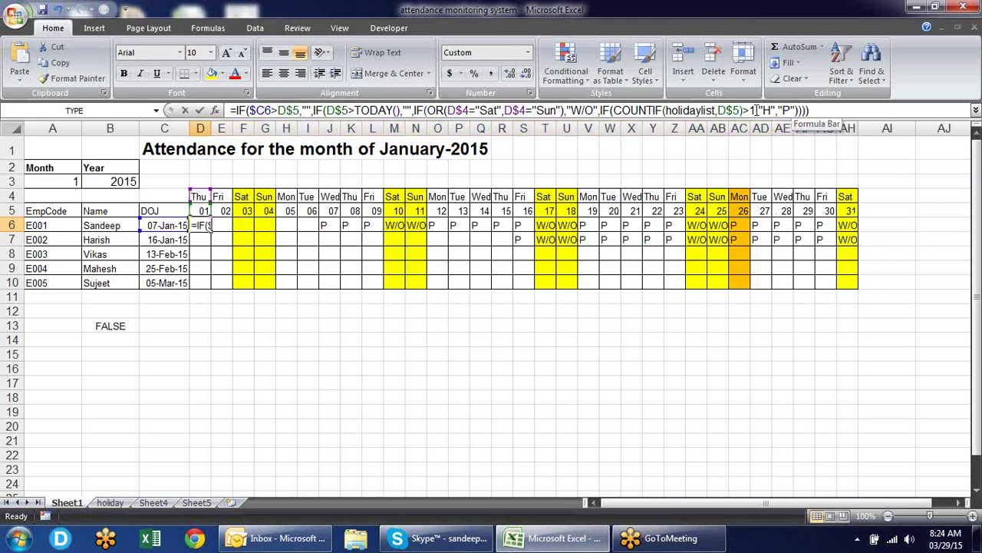
key("BackSpace")
type("0")
key("Return")
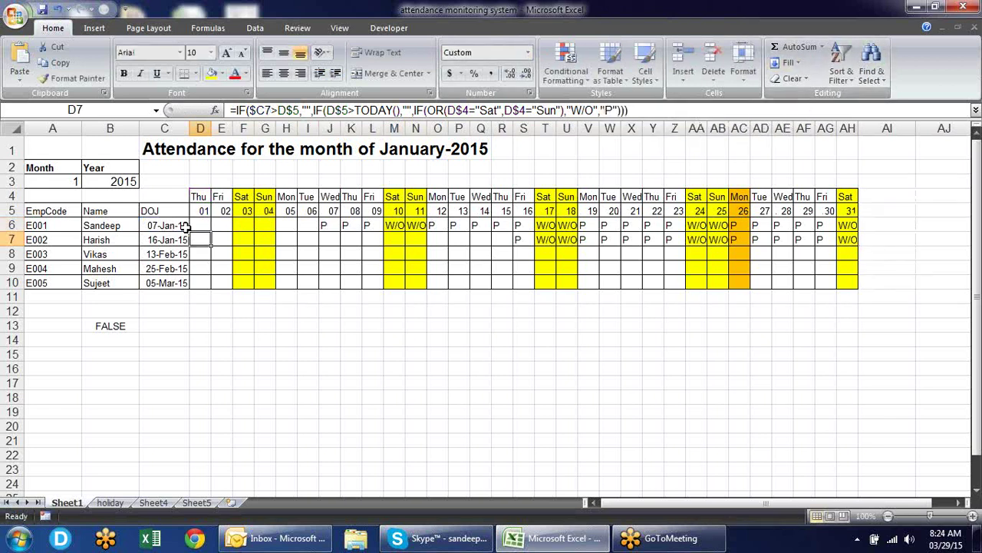
Fill the corrected D6 formula over D6:AH10 so Mon 26 January shows H.
left_click(206, 225)
mouse_move(212, 231)
left_mouse_down()
mouse_move(863, 231)
mouse_move(854, 284)
left_mouse_up()
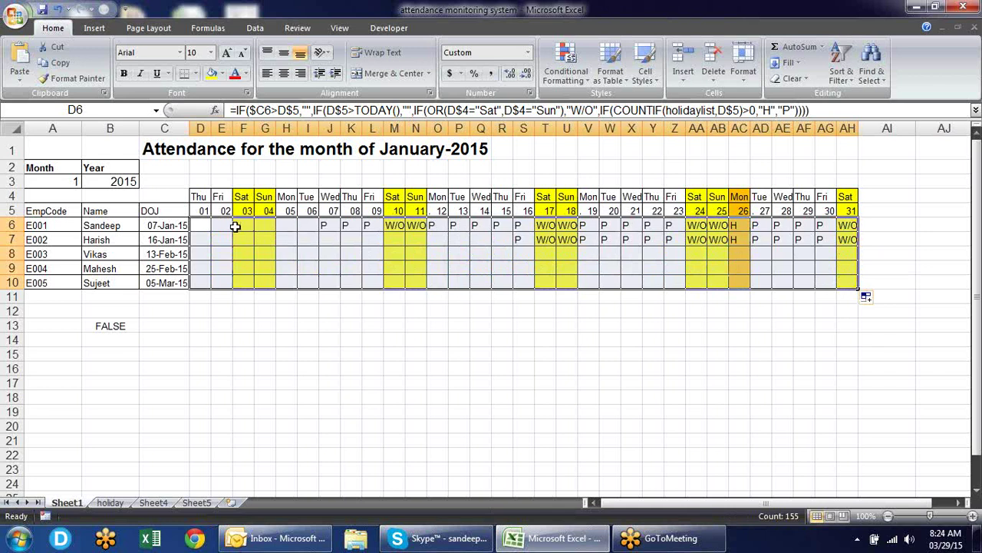
left_click(199, 223)
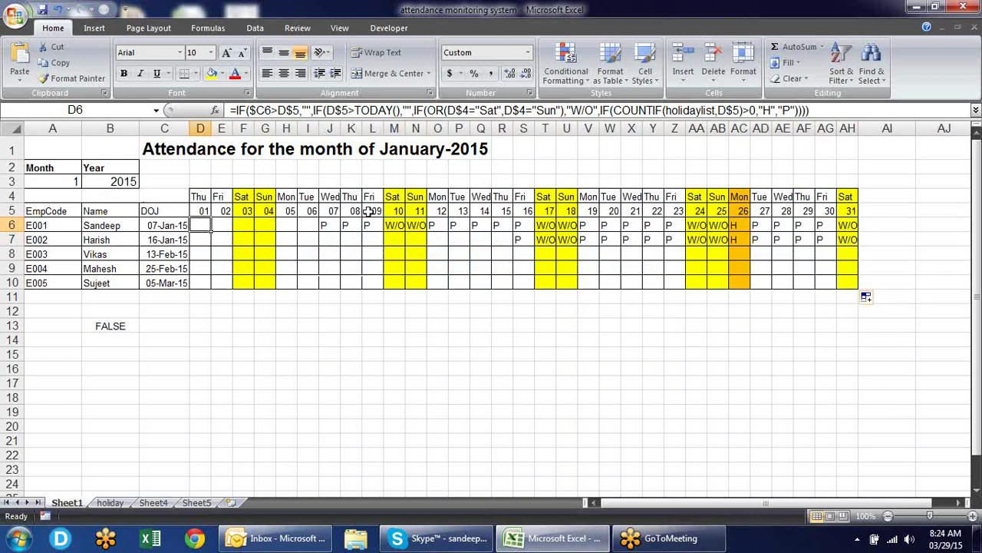
Cycle the A3 month through 3, 6 and 9, then settle on 2 for February-2015.
left_click(63, 182)
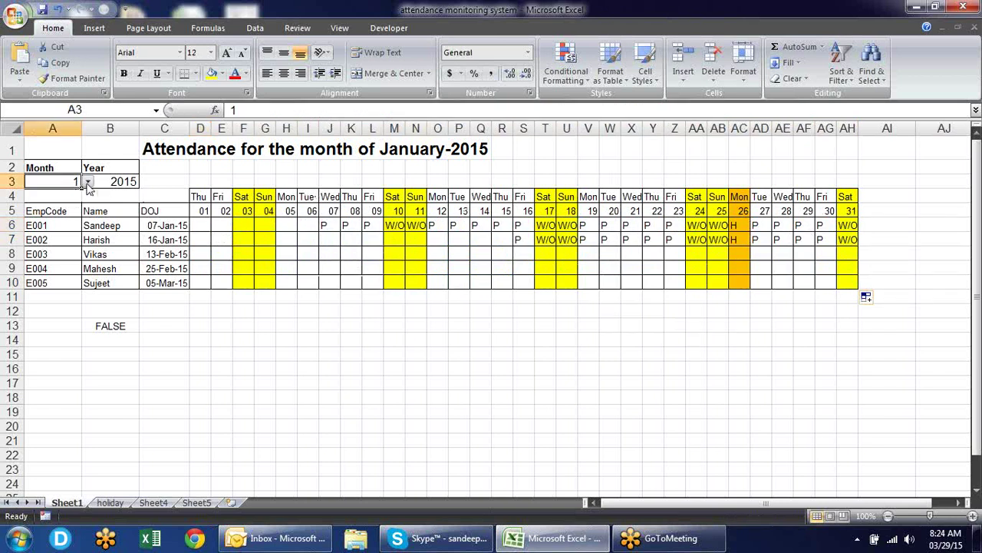
left_click(89, 181)
left_click(52, 216)
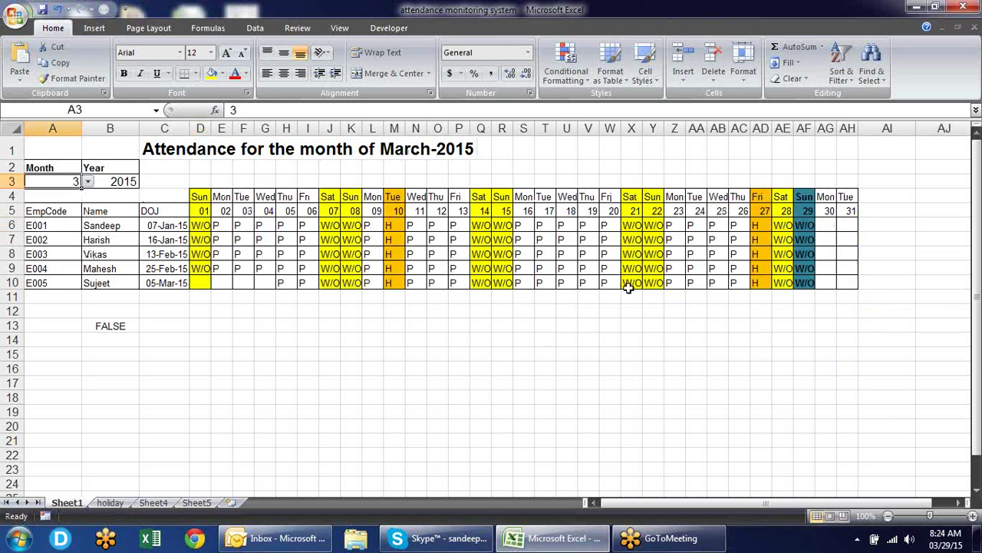
left_click(89, 181)
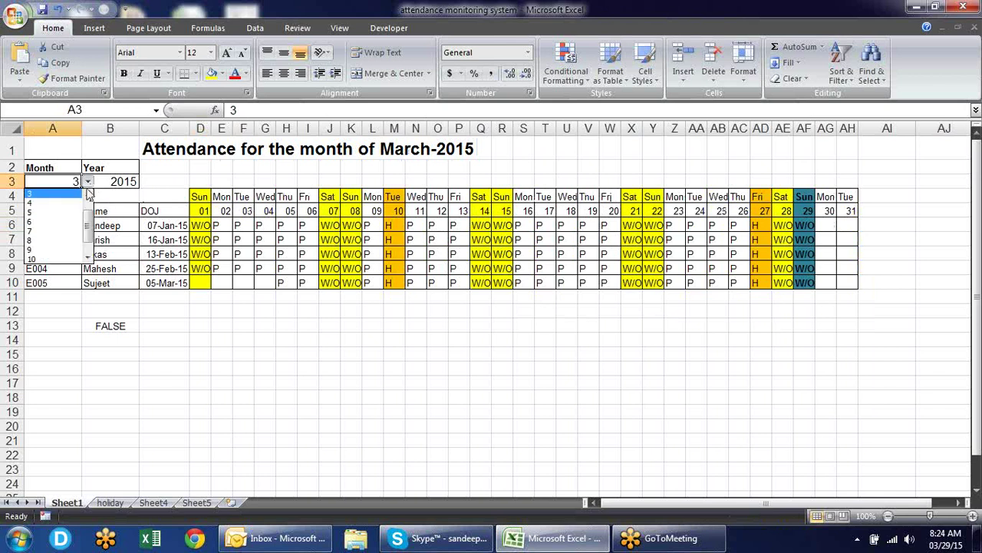
left_click(60, 224)
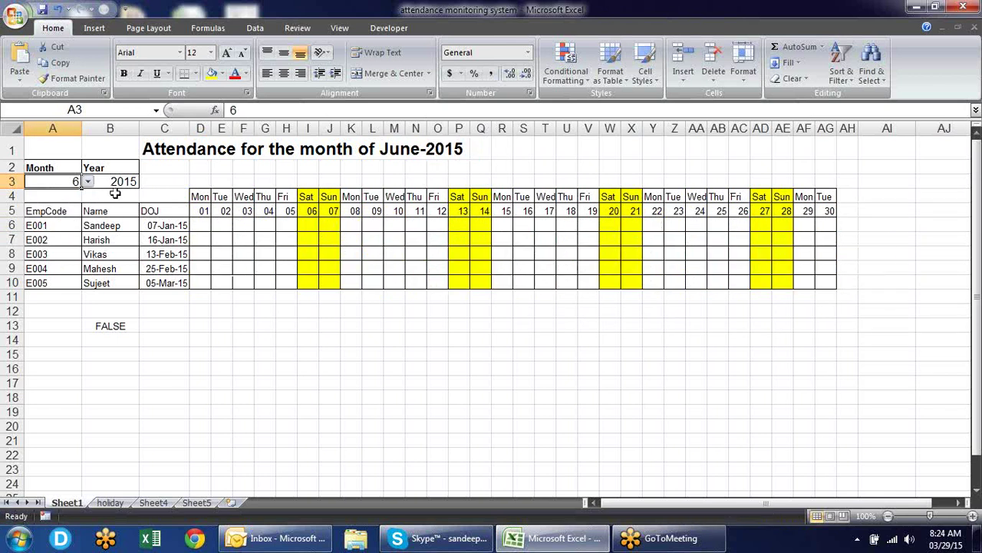
left_click(89, 181)
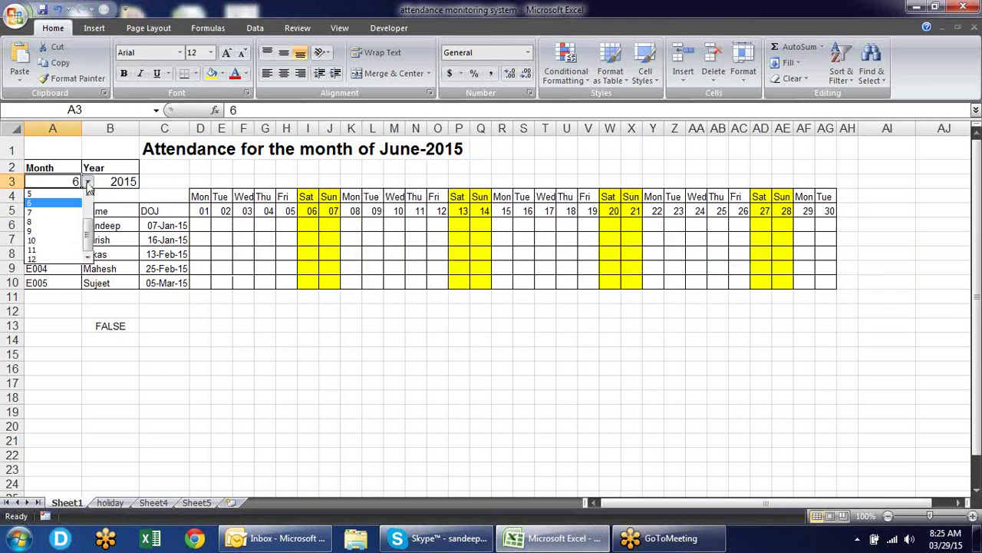
left_click(66, 236)
left_click(88, 182)
left_click(90, 189)
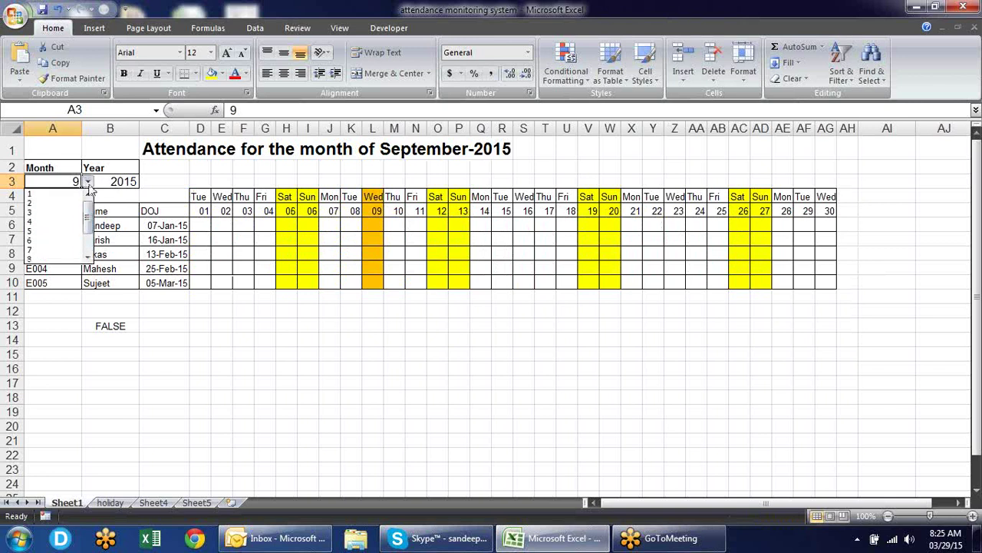
left_click(55, 200)
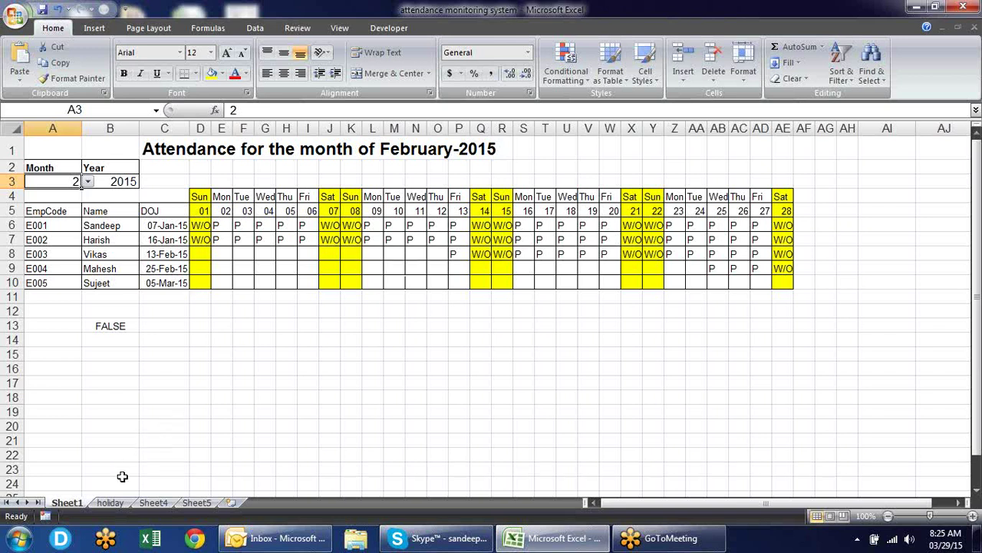
left_click(201, 503)
Browse the holiday list, Sheet4 and Sheet5, then inspect Sheet4's helper table in A2:D2.
left_click(120, 503)
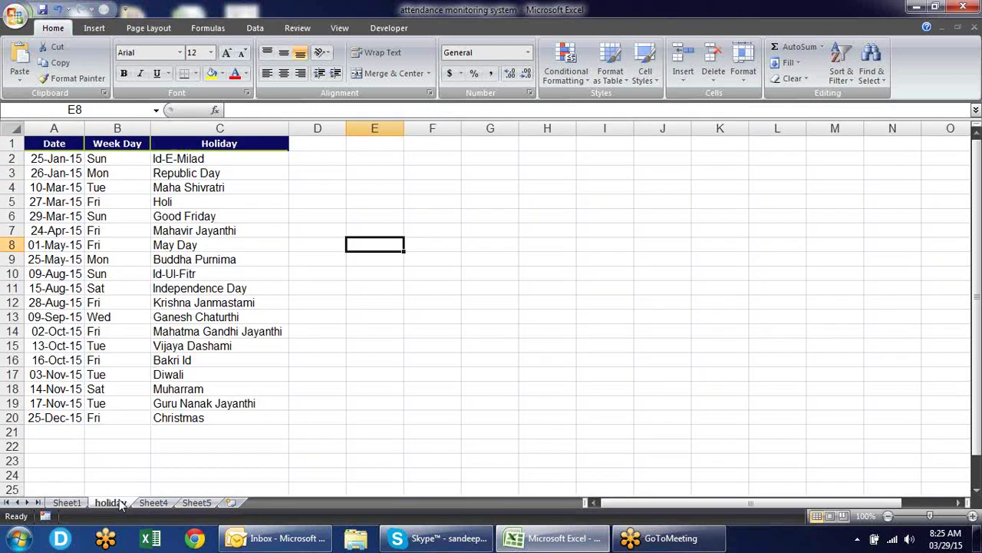
left_click(154, 503)
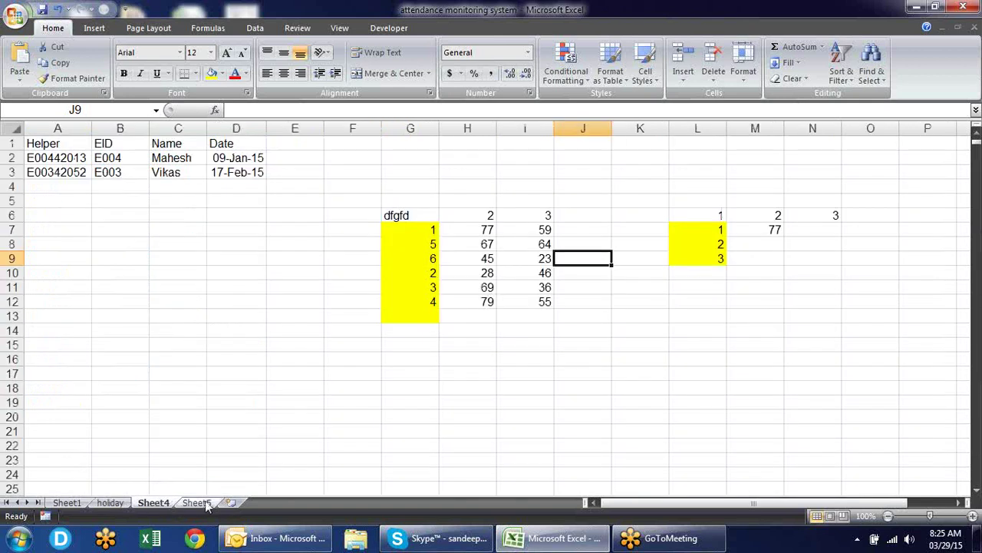
left_click(206, 502)
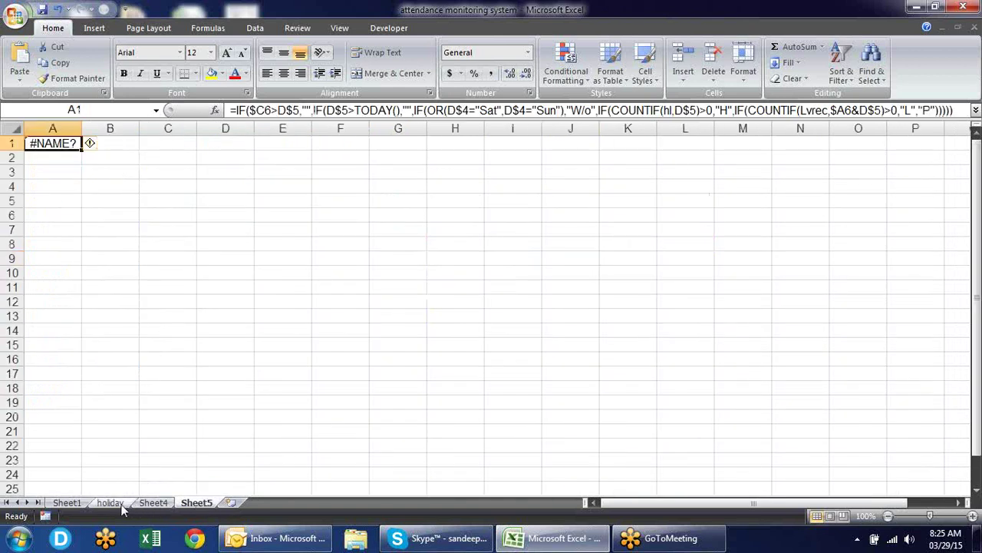
left_click(154, 503)
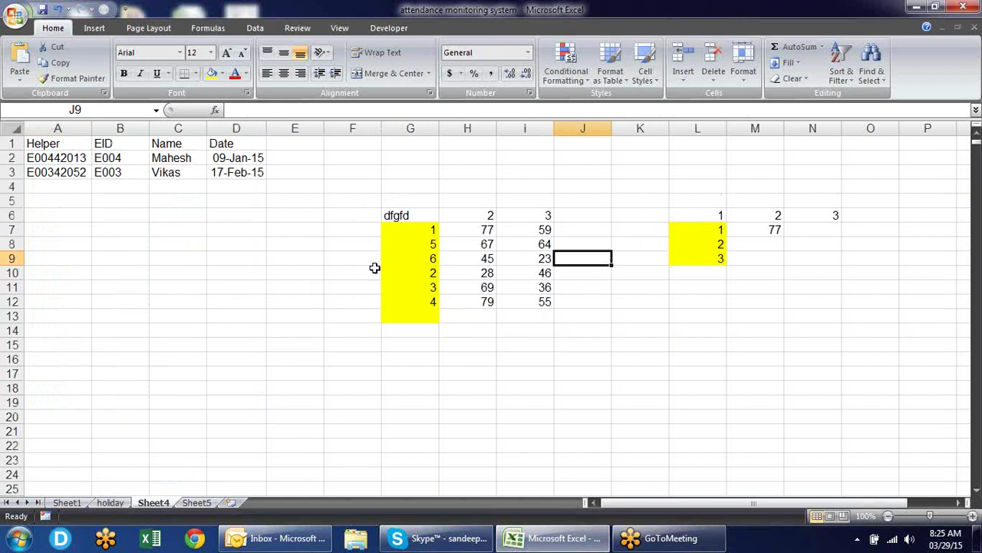
left_click(69, 174)
left_click(84, 157)
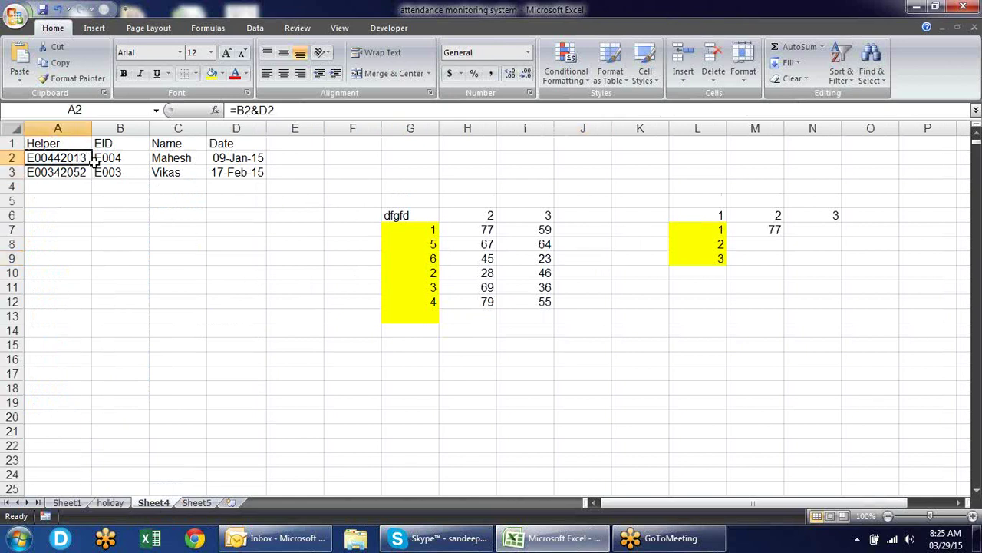
left_click(121, 157)
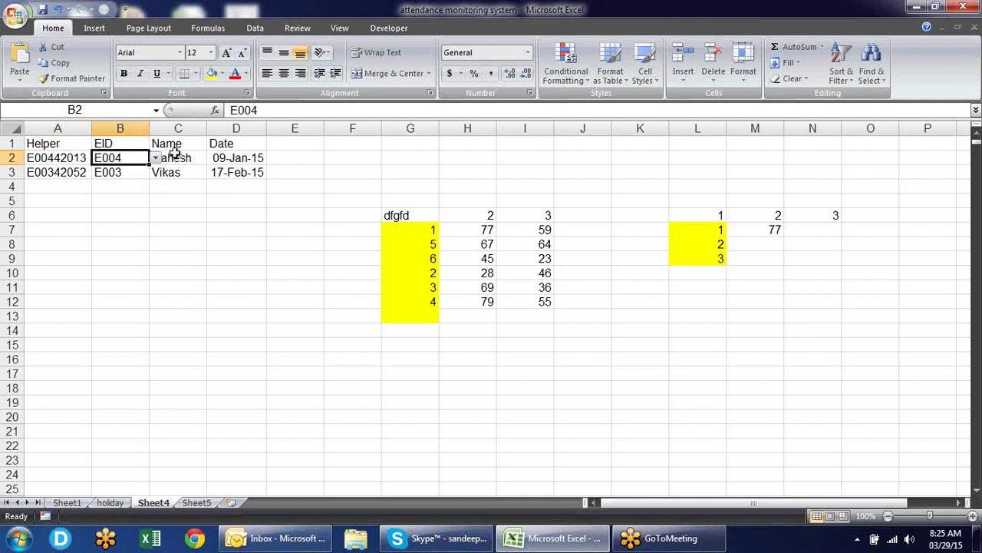
left_click(175, 158)
left_click(248, 159)
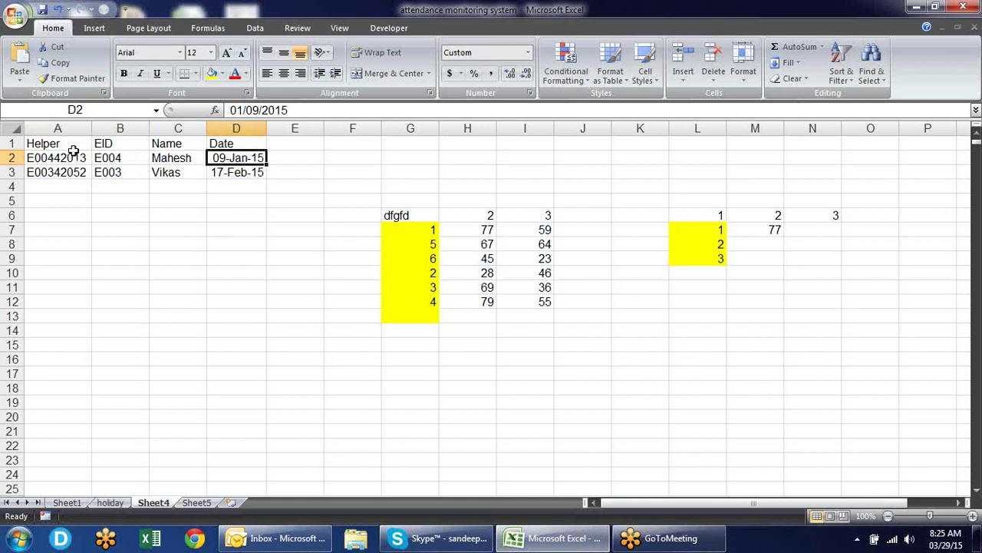
Fill the Helper formula from A2:A3 down to A7 and check column A's extent.
left_click_drag(79, 158, 72, 326)
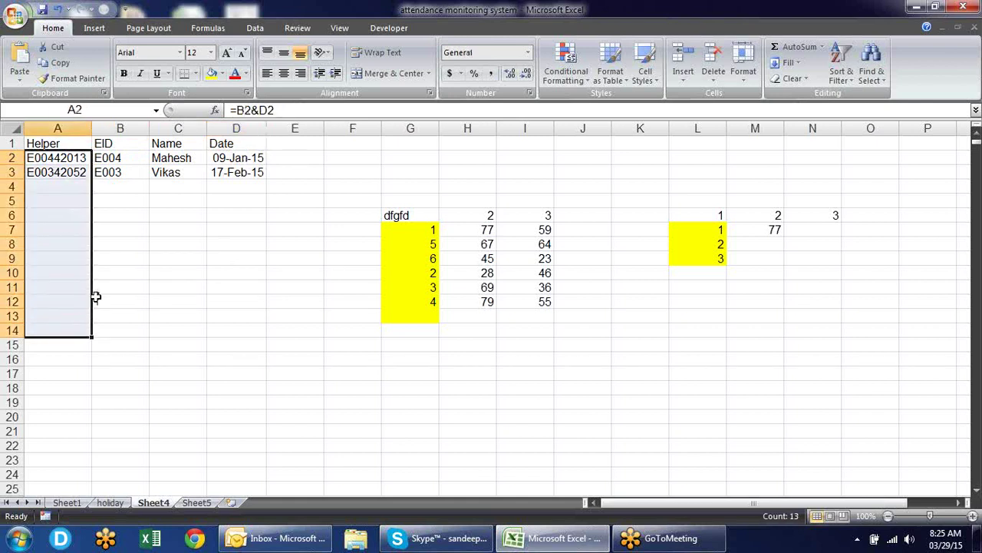
key("ctrl+shift+Down")
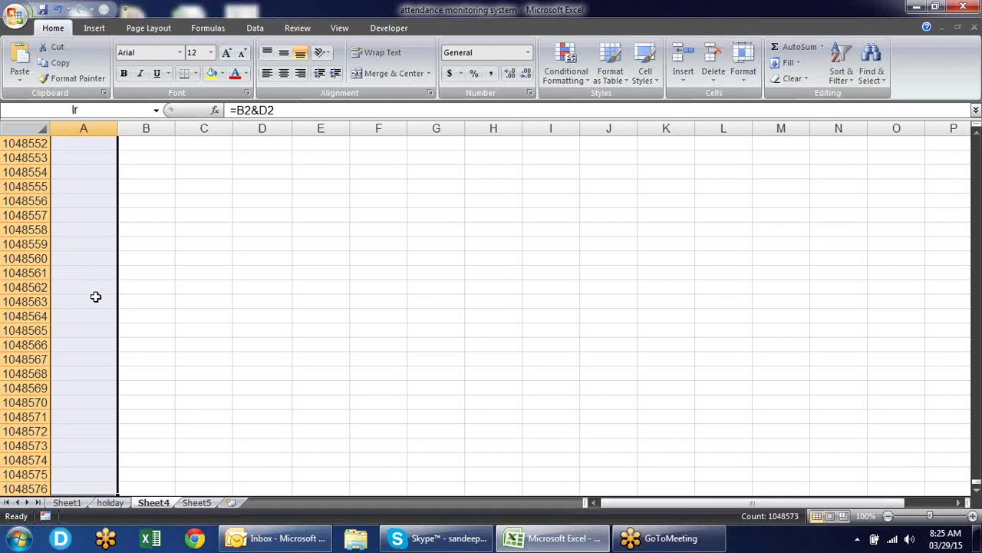
scroll(209, 313, "up", 5)
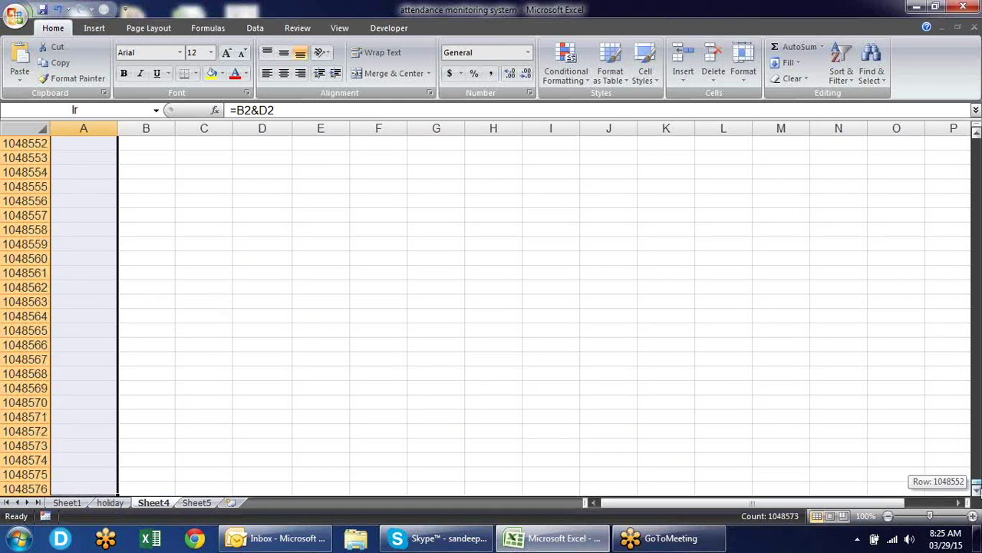
left_click_drag(977, 486, 976, 137)
left_click(241, 265)
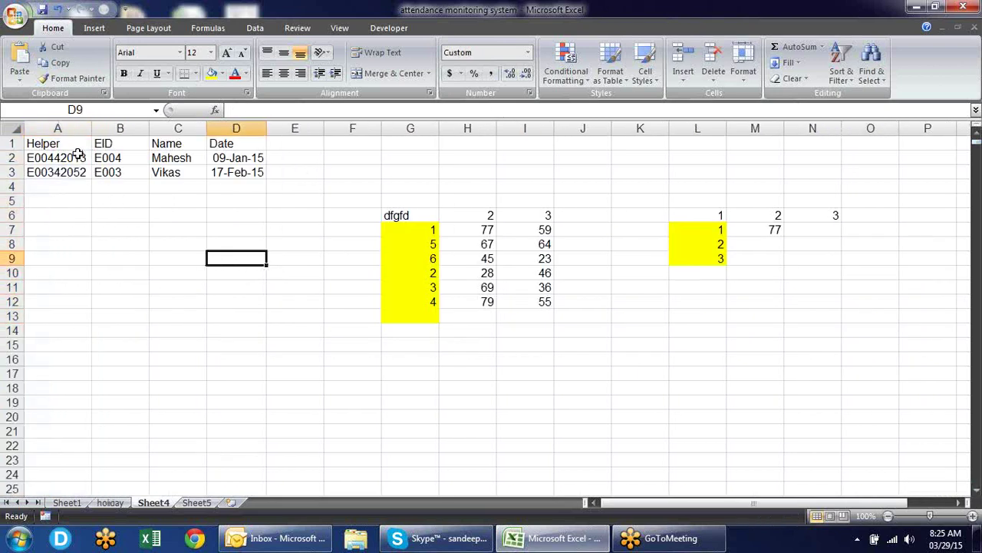
left_click_drag(81, 157, 82, 175)
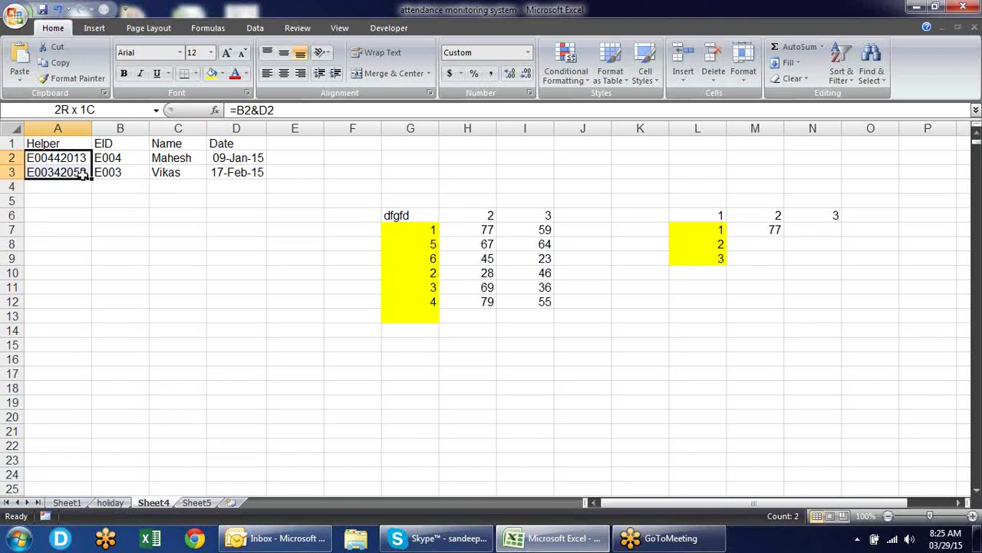
left_click_drag(83, 175, 84, 222)
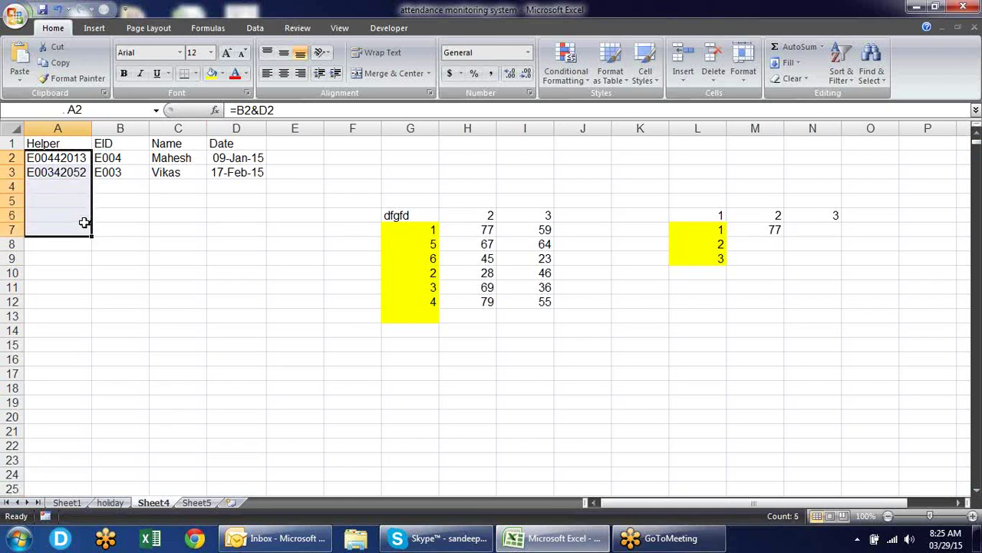
key("ctrl+shift+Down")
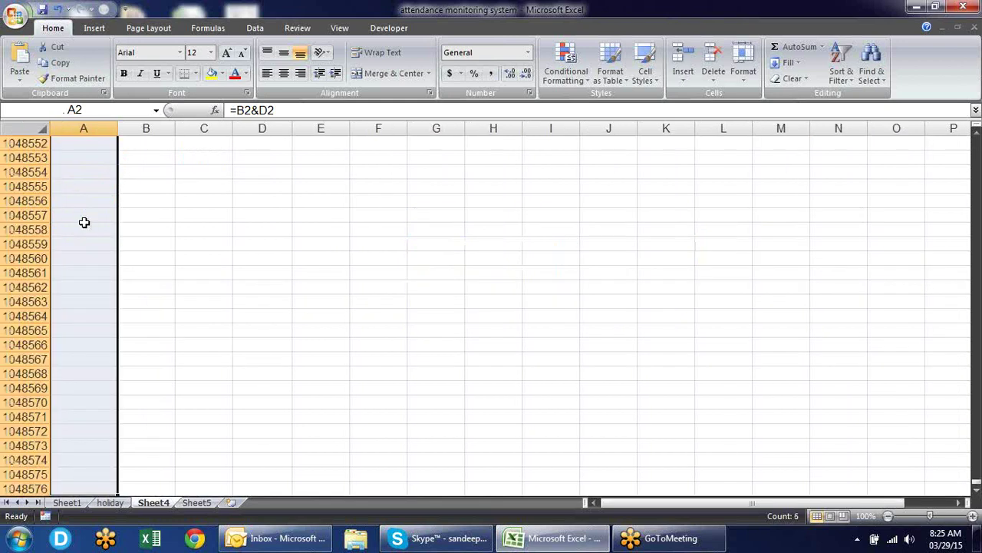
key("ctrl+Home")
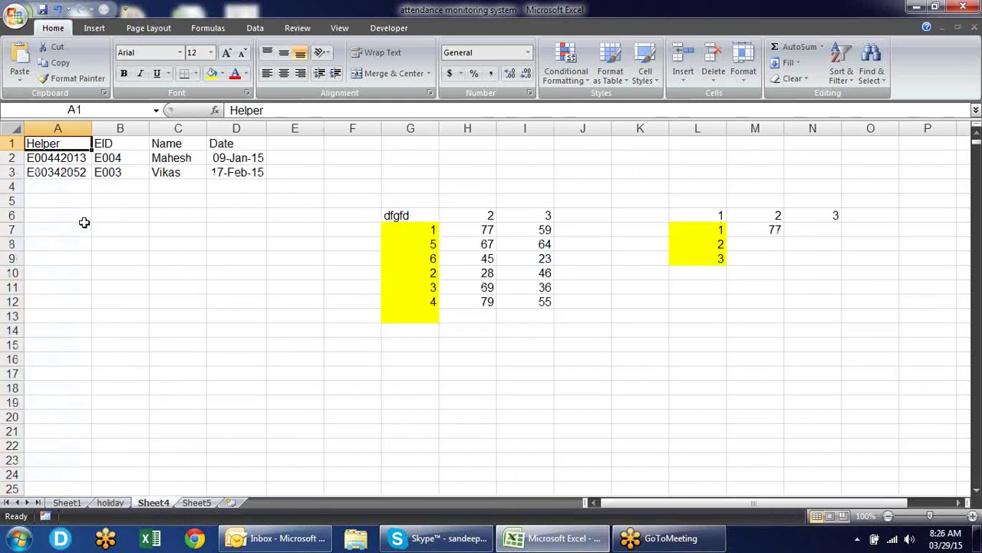
Select the lr named range from the Name Box list, then return to Sheet1.
left_click(156, 110)
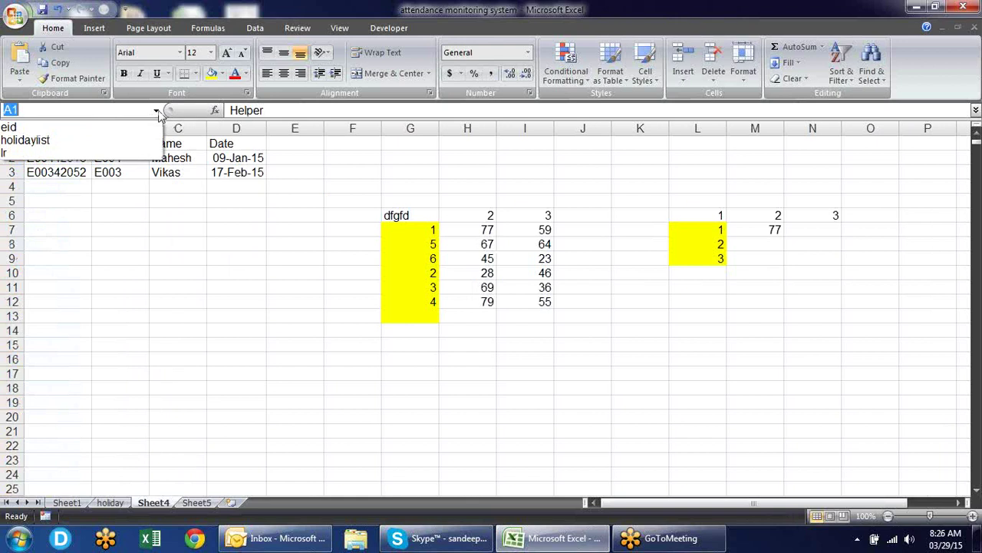
left_click(115, 153)
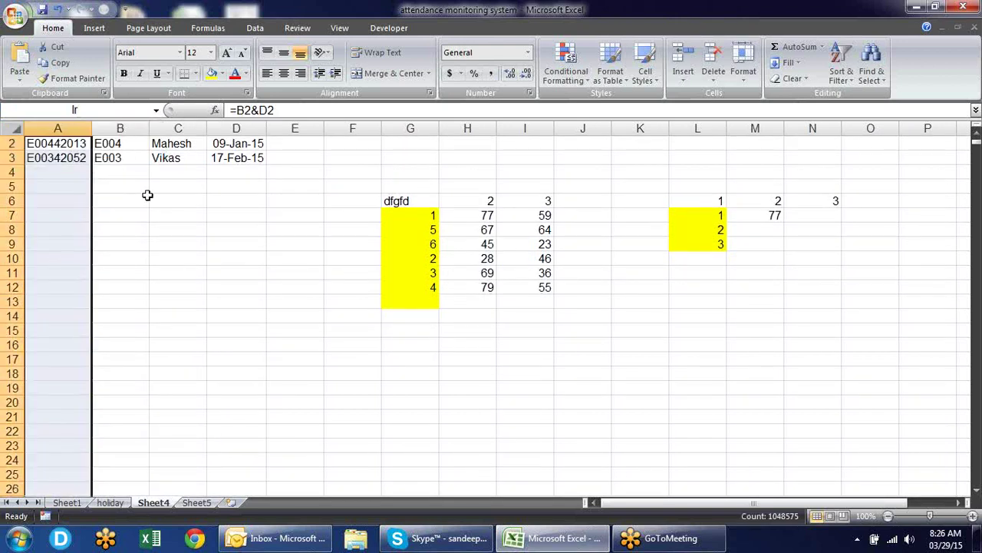
scroll(193, 245, "up", 1)
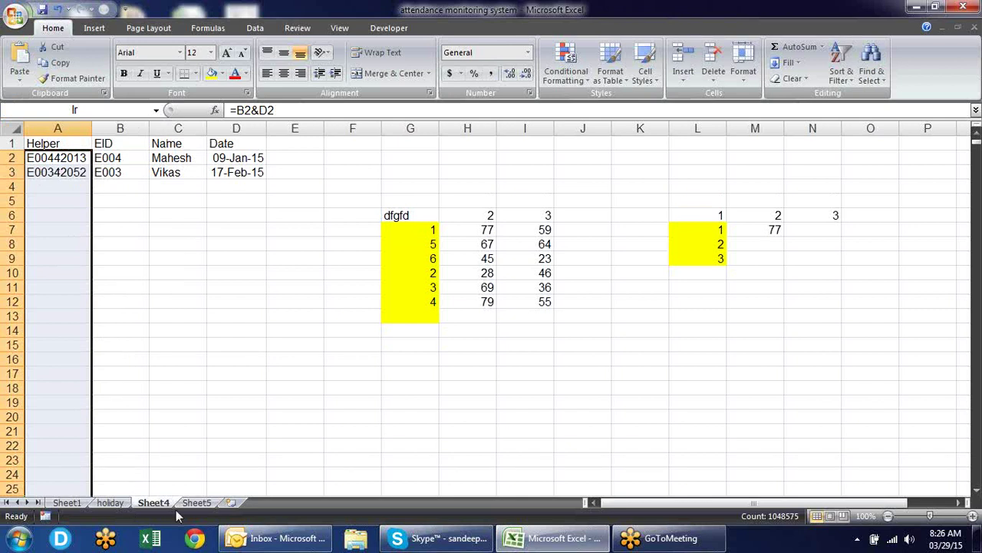
left_click(66, 504)
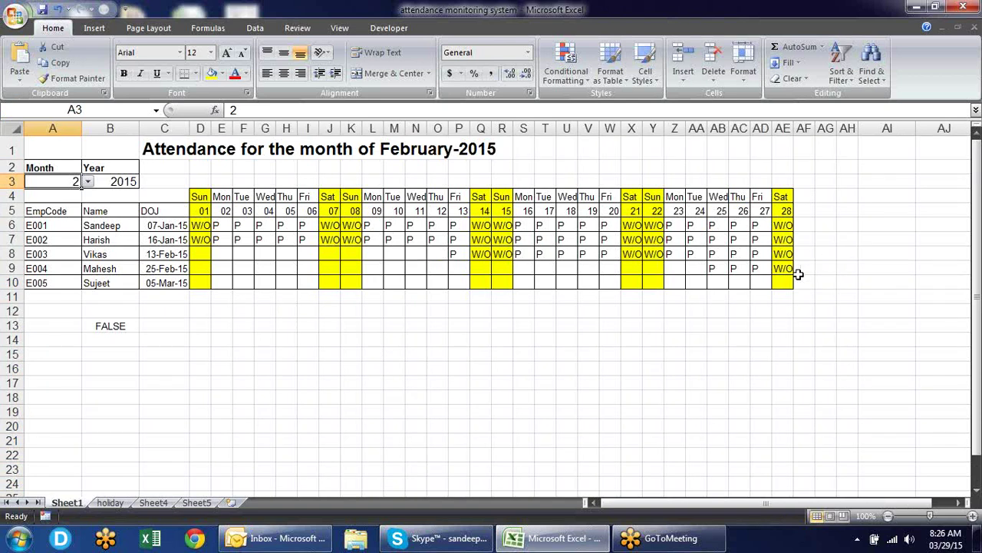
Inspect B13's COUNTIF test, trying Sheet4's A2 as the range before cancelling the edit.
left_click(132, 330)
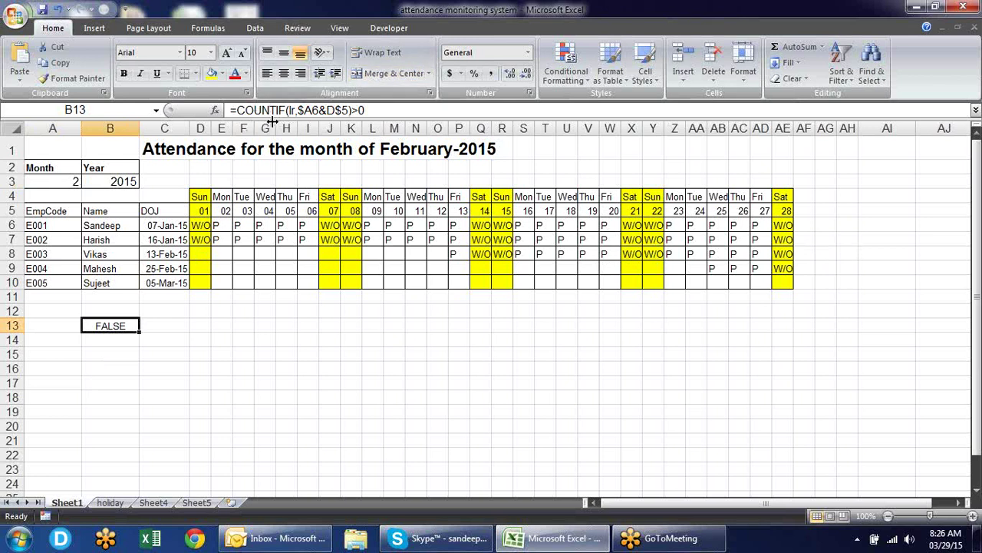
left_click(294, 109)
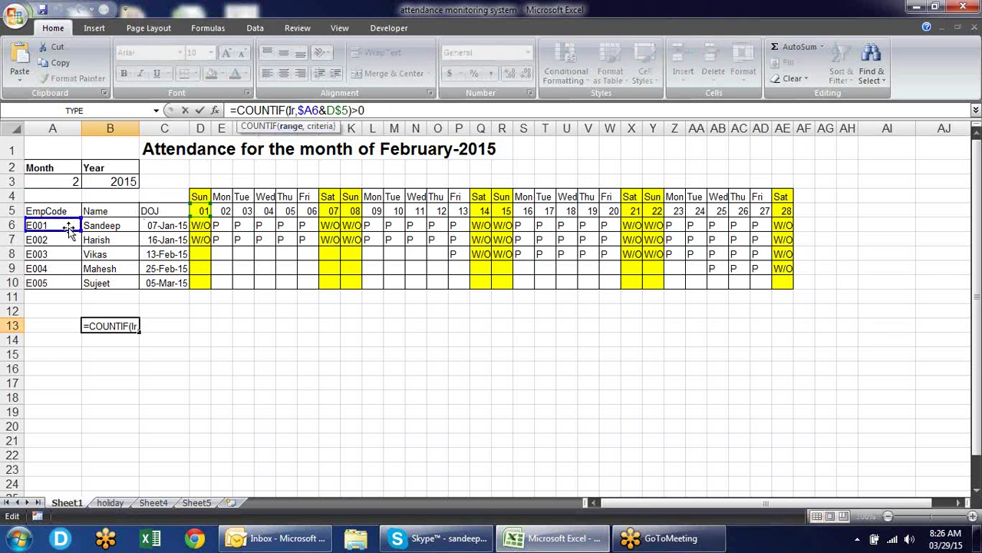
left_click_drag(70, 228, 74, 236)
left_click(152, 502)
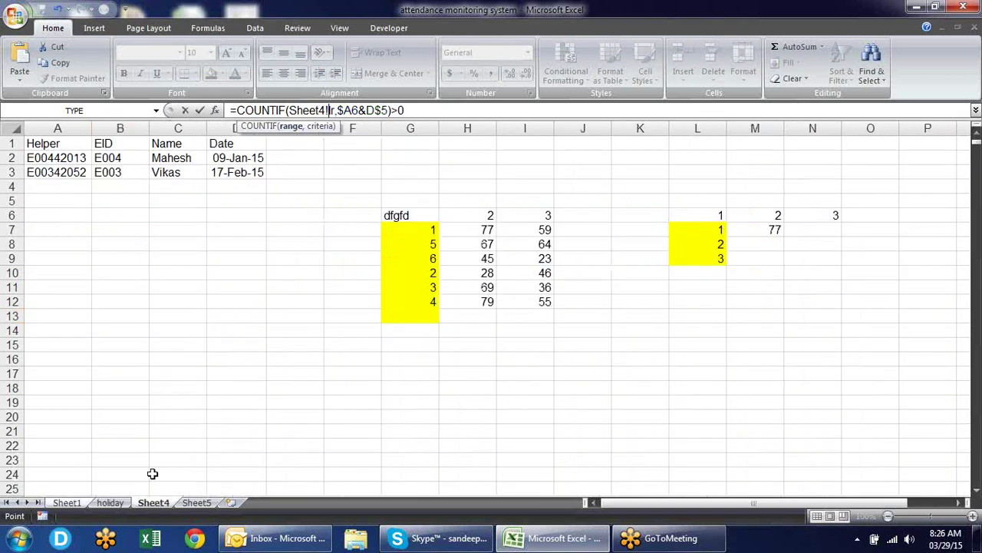
left_click(80, 156)
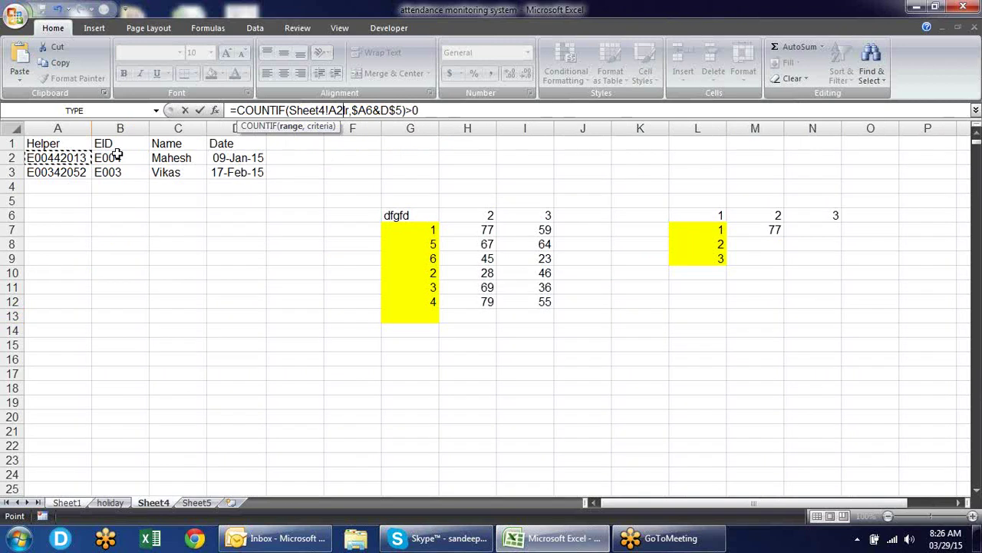
key("Escape")
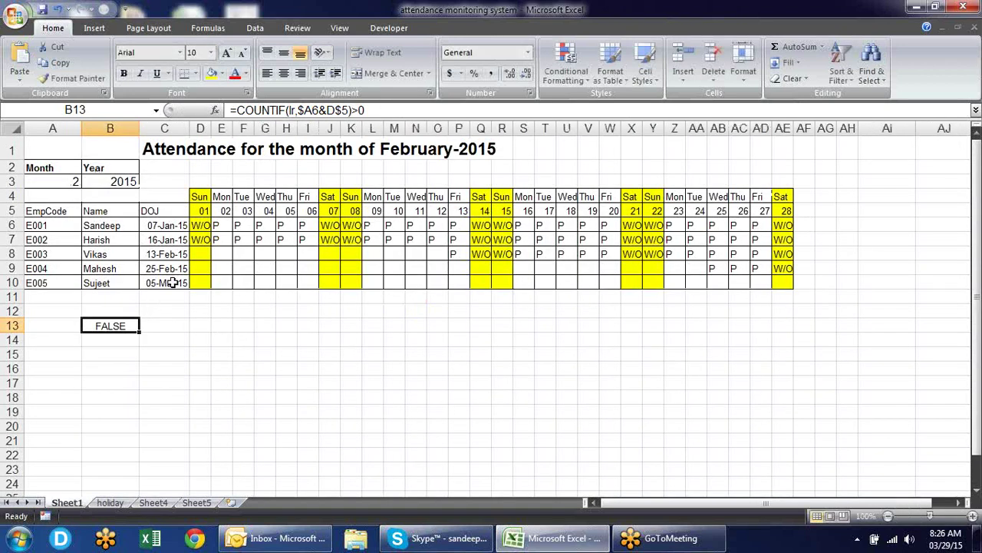
Copy the COUNTIF(lr,$A6&D$5)>0 text from B13's formula and leave B13 unchanged.
left_click_drag(369, 107, 238, 110)
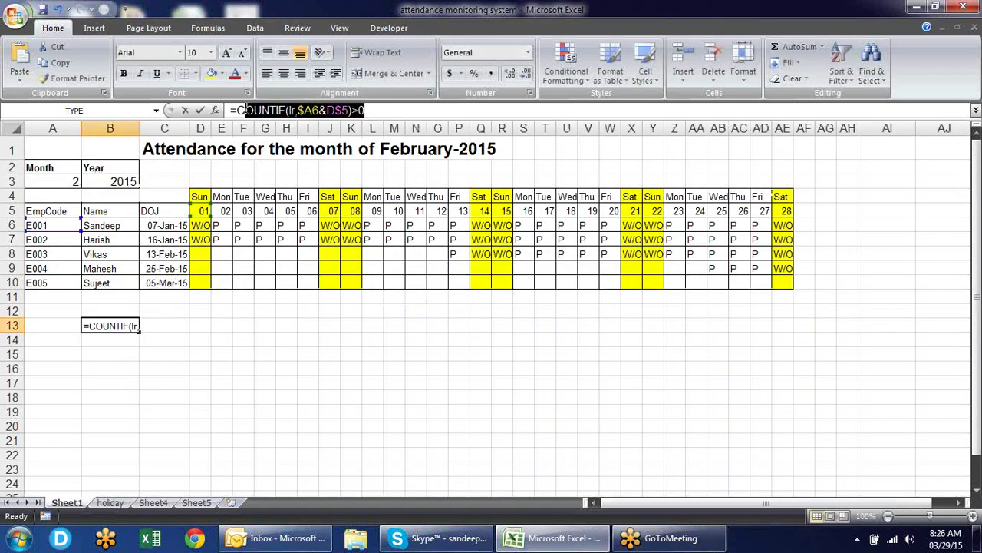
double_click(238, 110)
left_click_drag(365, 110, 238, 110)
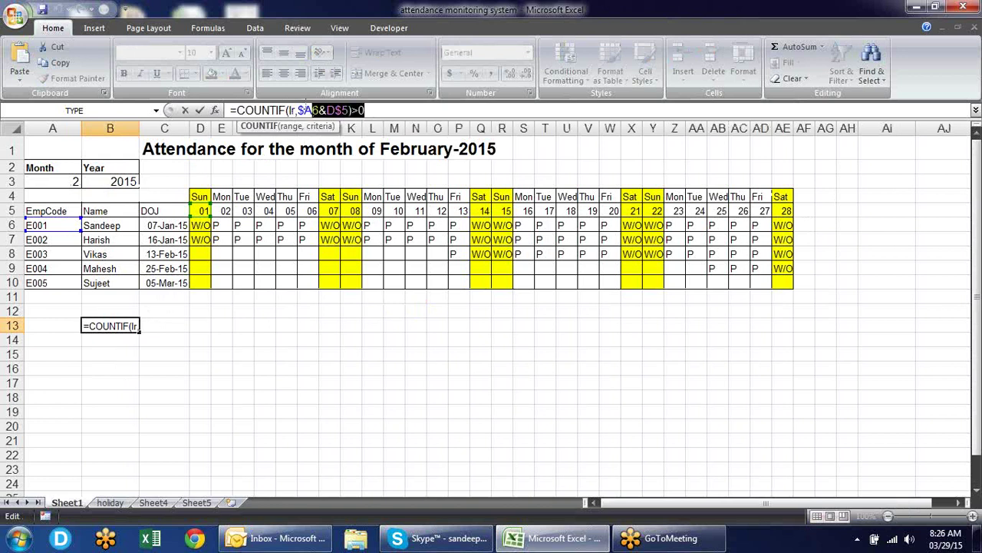
key("ctrl+c")
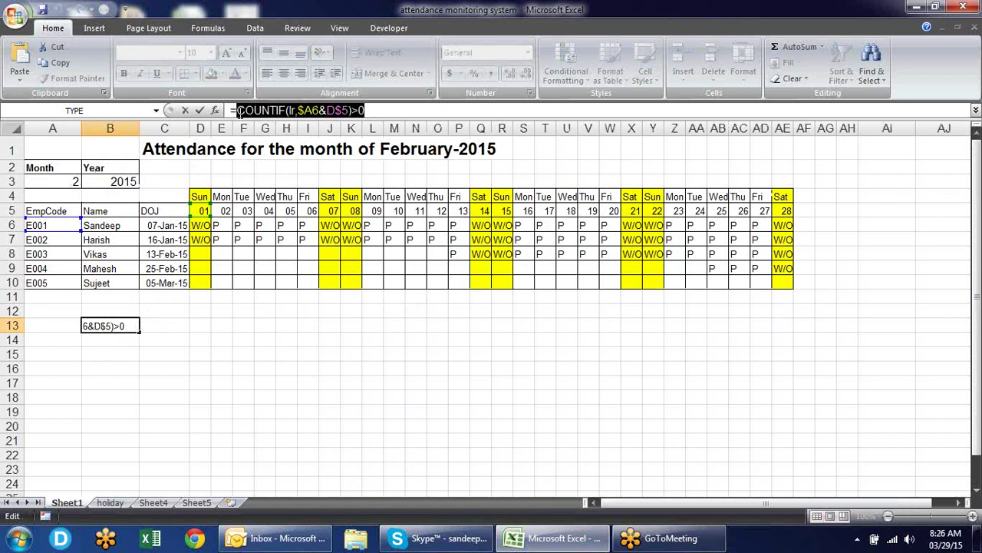
key("Escape")
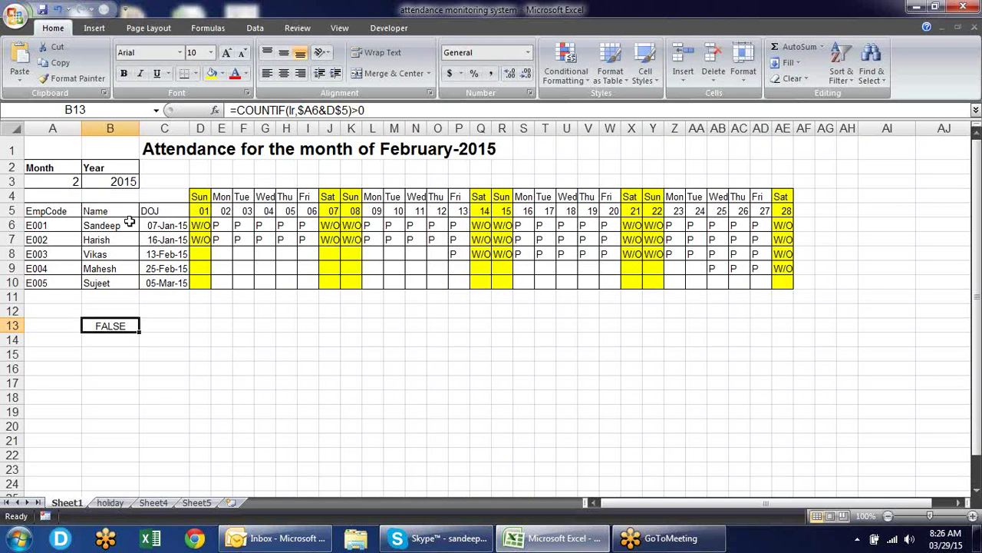
left_click(203, 225)
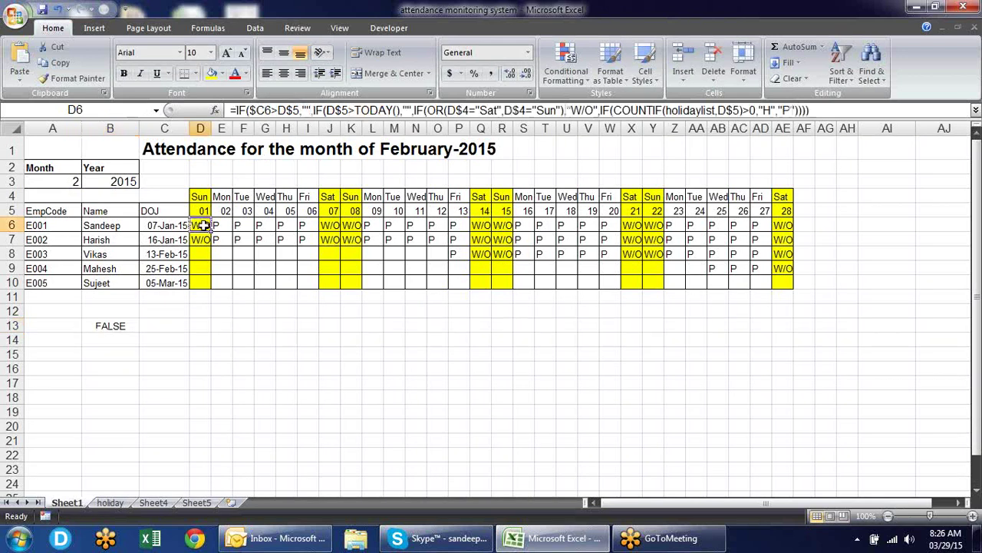
Replace D6's final "P" with IF(COUNTIF(lr,$A6&D$5)>0,"L","P").
left_click(794, 110)
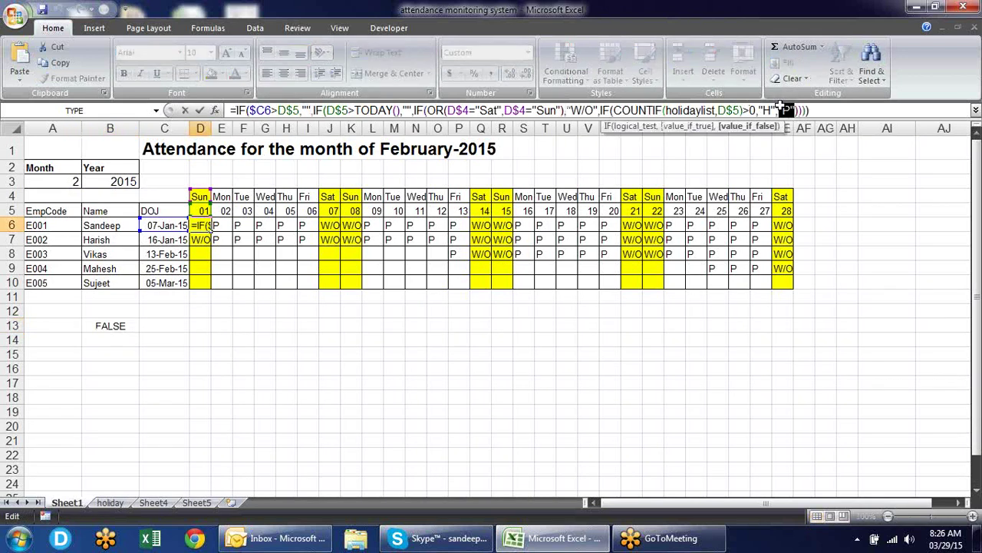
type("if")
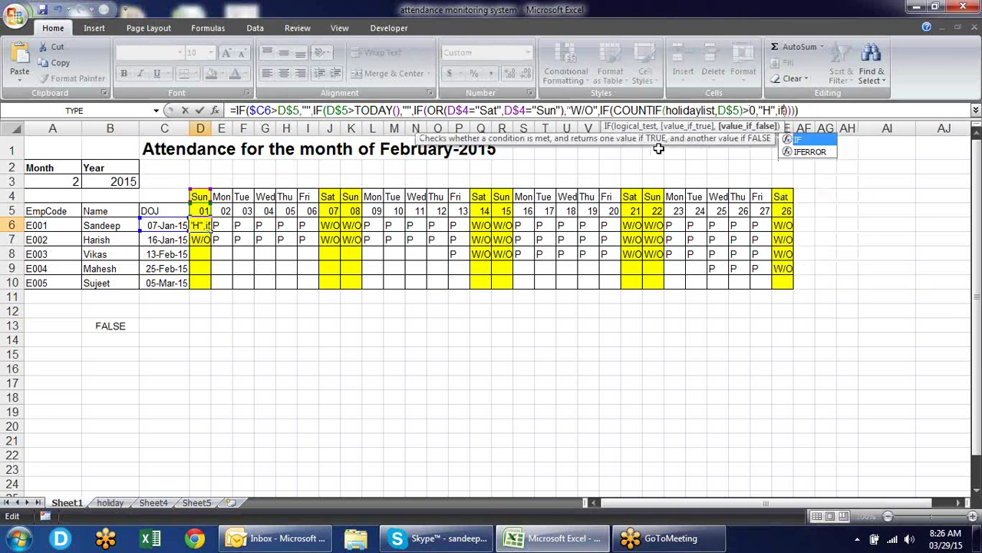
type("()")
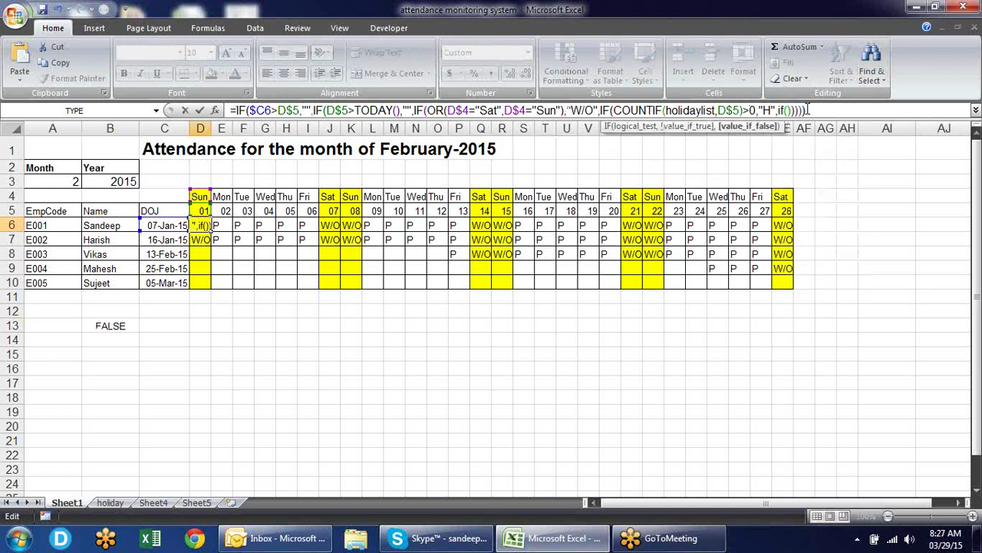
key("Left")
key("ctrl+v")
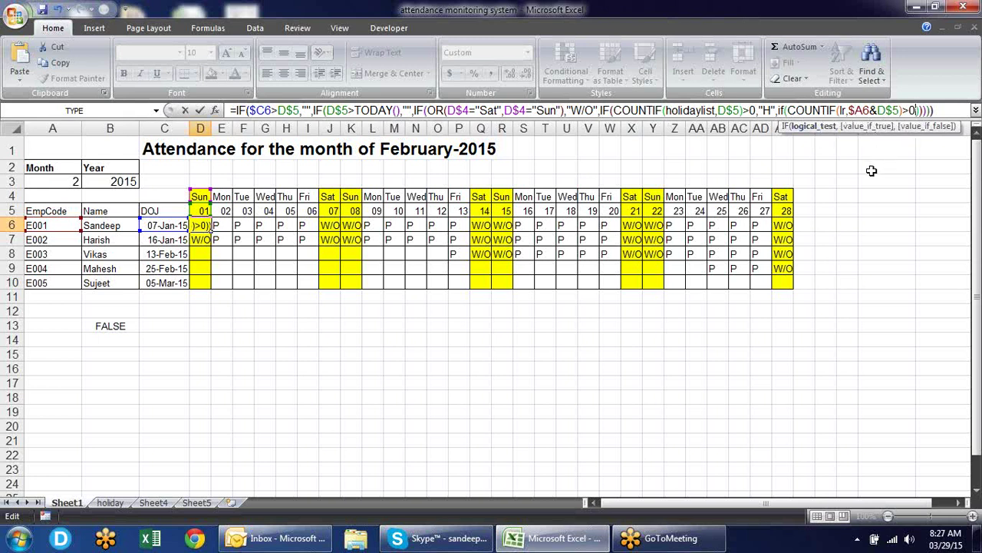
type(",\"")
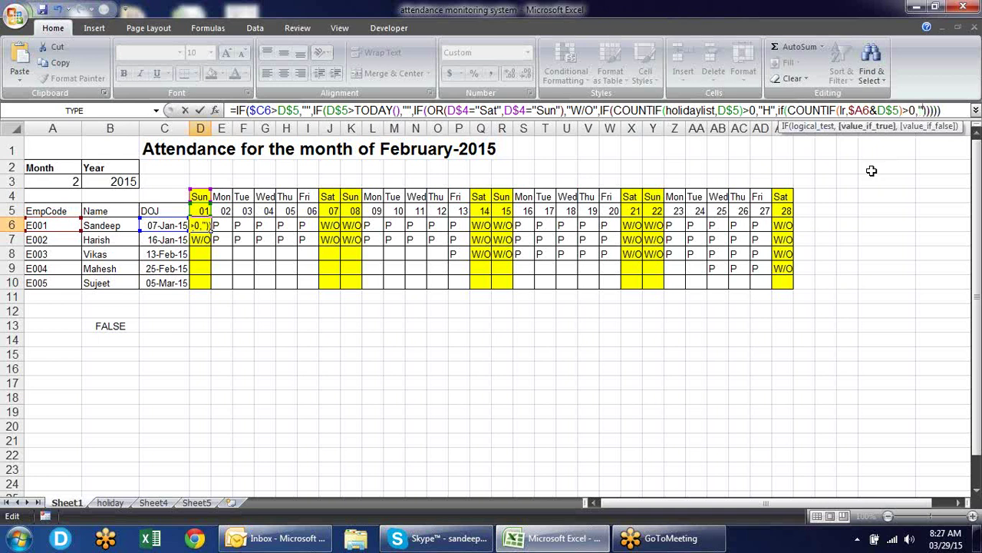
type("L\"")
type(",\"P\"")
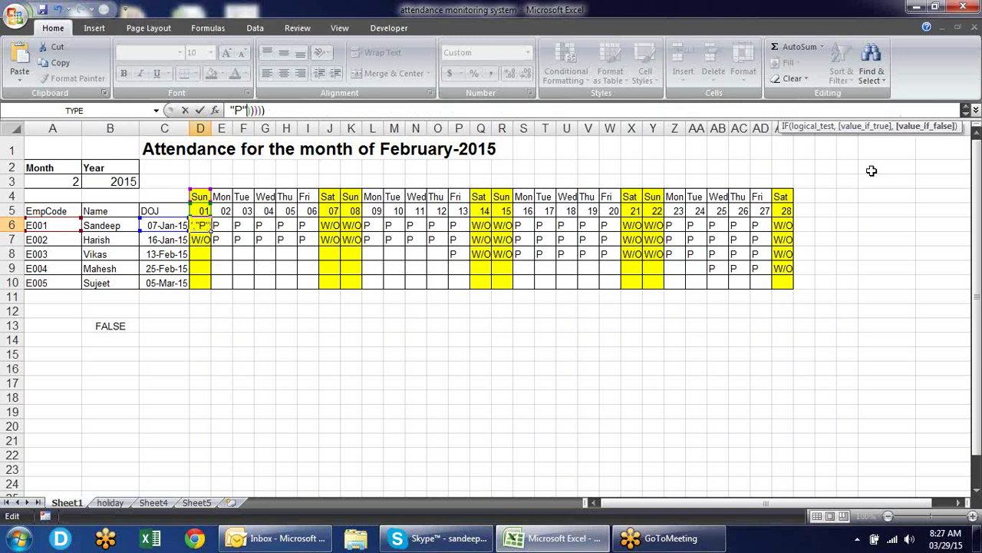
key("Return")
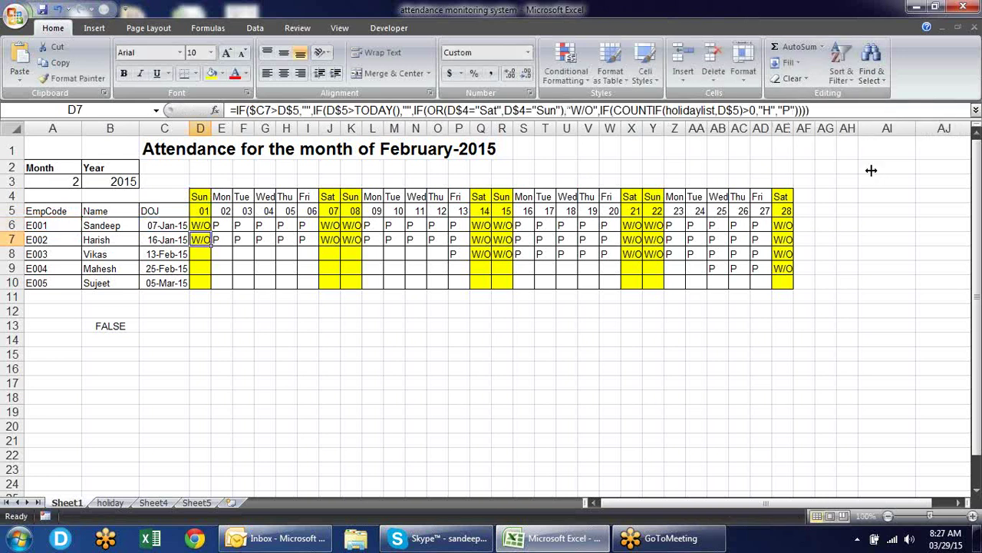
Fill the updated D6 formula across to AE6 and down through row 10.
left_click(205, 226)
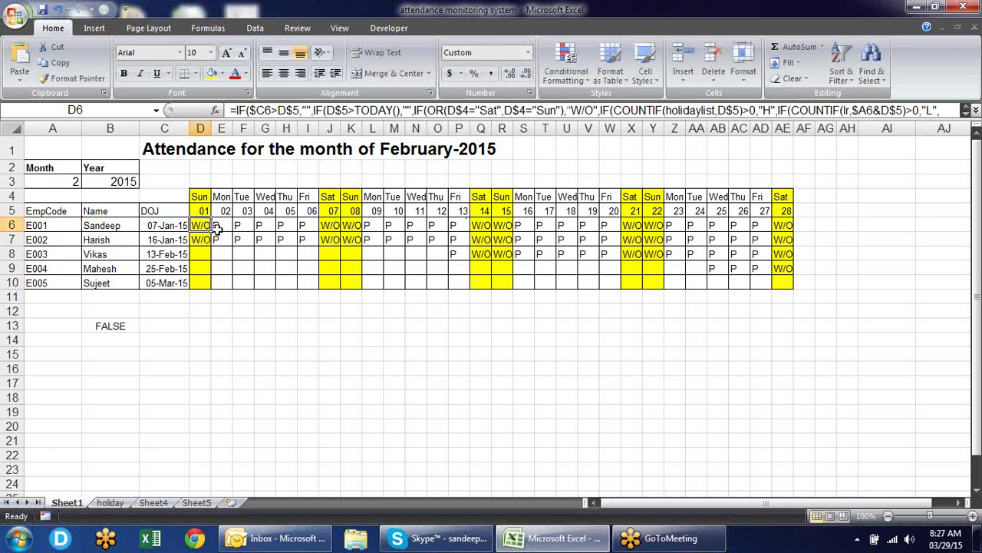
mouse_move(211, 231)
left_mouse_down()
mouse_move(786, 226)
mouse_move(795, 228)
mouse_move(798, 297)
left_mouse_up()
left_click_drag(796, 290, 796, 290)
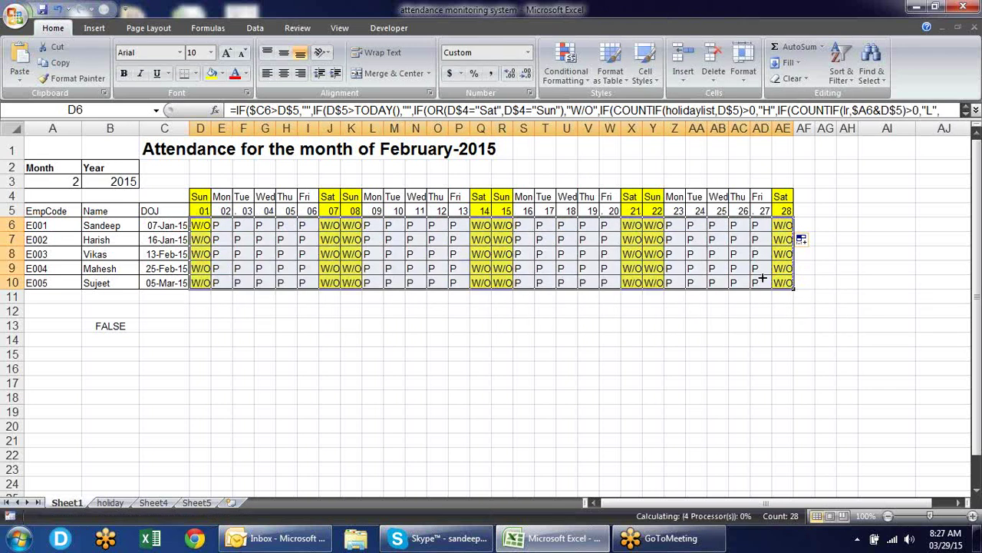
left_click(847, 239)
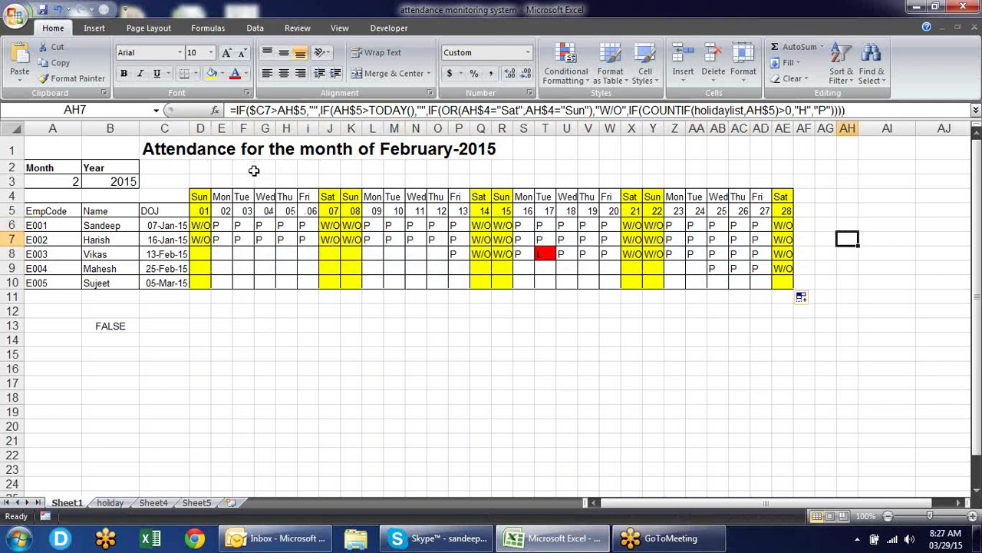
Choose 6 from the A3 month dropdown to show the 30-day June-2015 calendar.
left_click(43, 187)
left_click(88, 182)
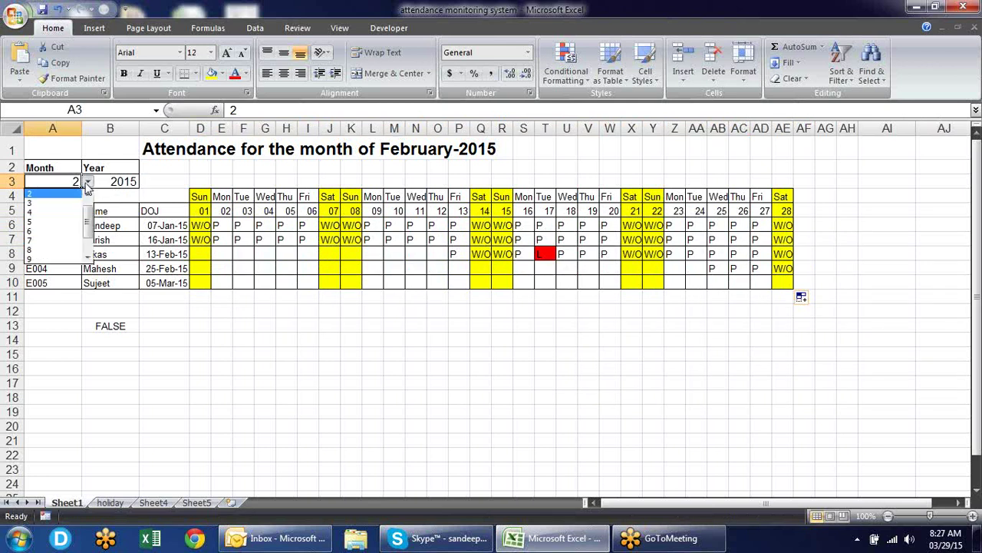
left_click(46, 232)
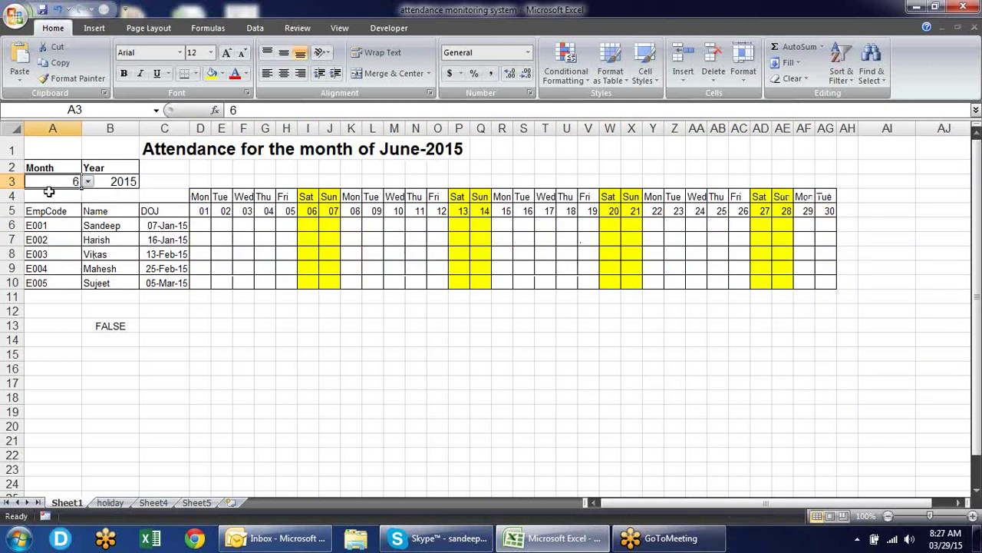
left_click(83, 185)
left_click(73, 182)
left_click(87, 182)
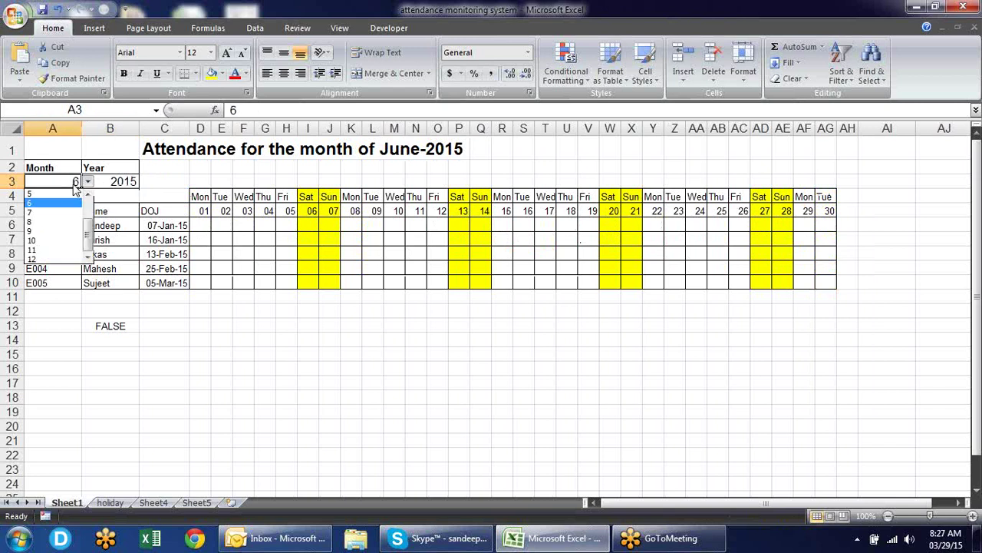
left_click(38, 239)
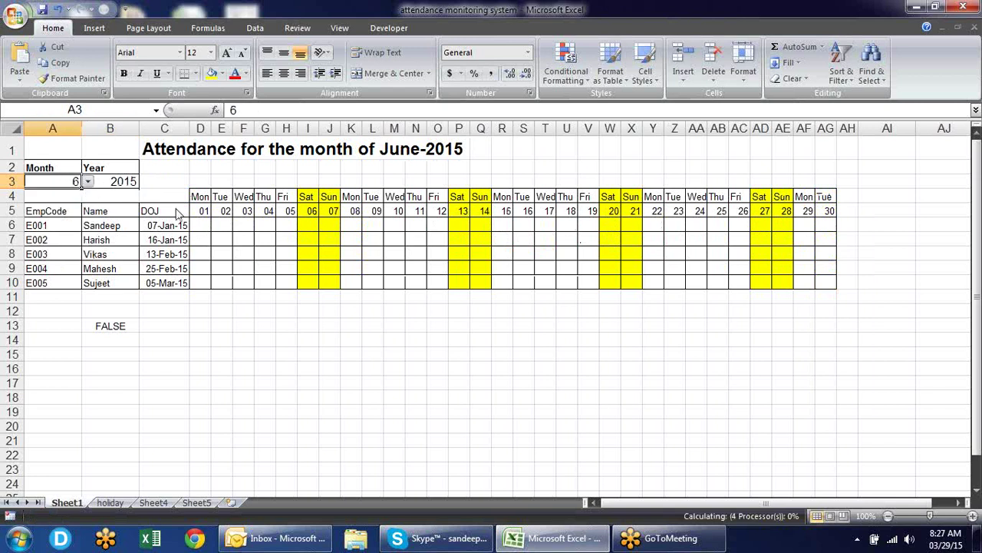